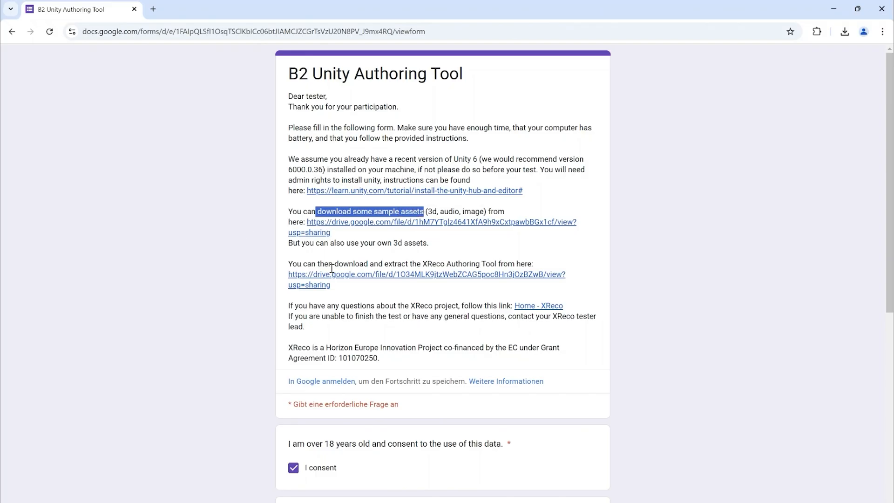
# - Extract the downloaded XReco Authoring Tool UserTestTurin.7z archive into its own folder in Downloads
pyautogui.moveTo(333, 264); pyautogui.dragTo(492, 261)
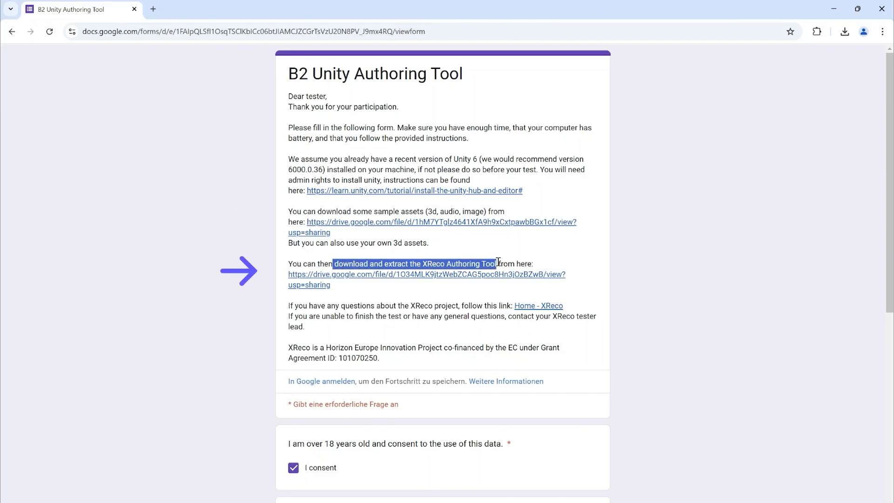
pyautogui.click(640, 253)
pyautogui.click(845, 31)
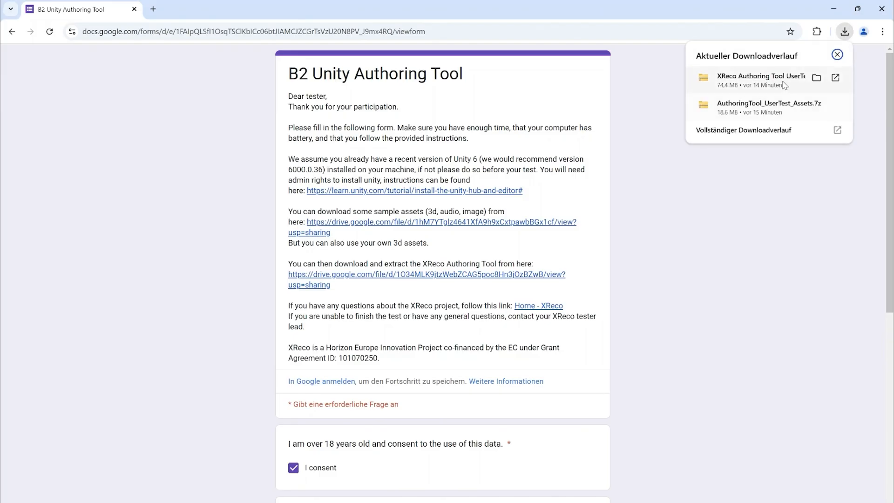
pyautogui.click(816, 80)
pyautogui.rightClick(485, 192)
pyautogui.click(521, 318)
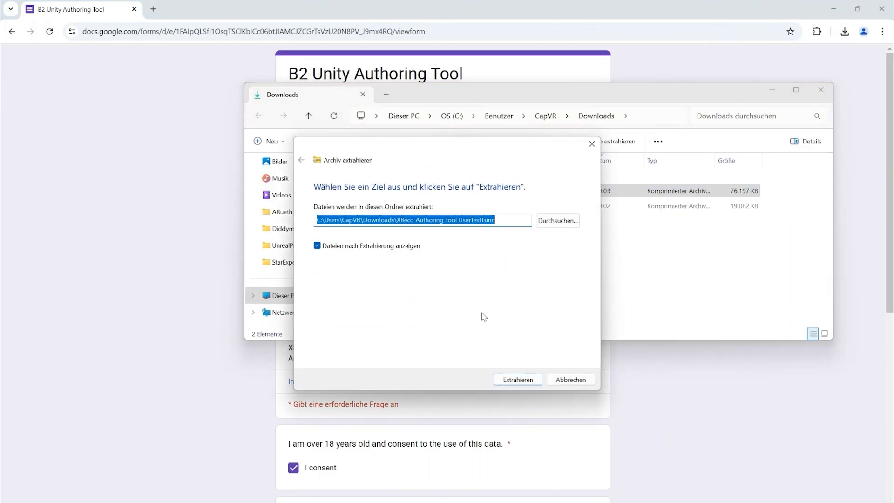
pyautogui.click(498, 377)
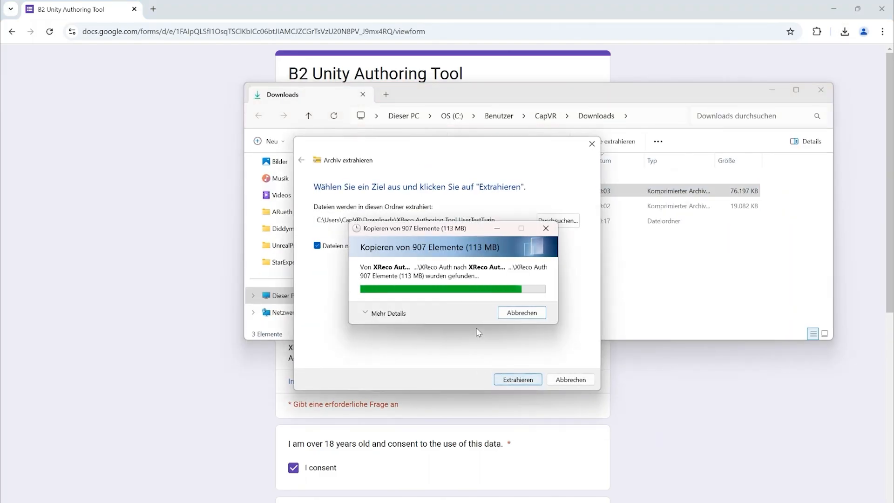
pyautogui.hotkey('ctrl', 'w')
# - Extract AuthoringTool_UserTest_Assets.7z into its own folder in Downloads and close the file window
pyautogui.click(490, 210)
pyautogui.rightClick(489, 213)
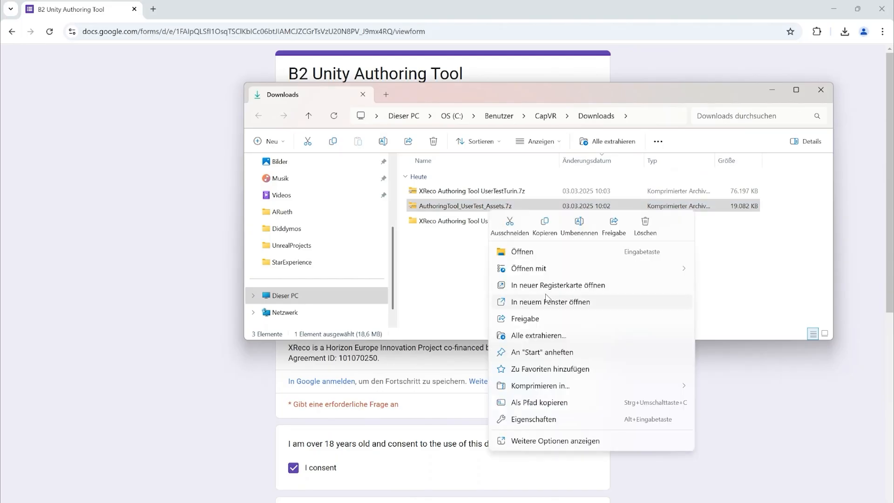
pyautogui.click(517, 334)
pyautogui.click(524, 378)
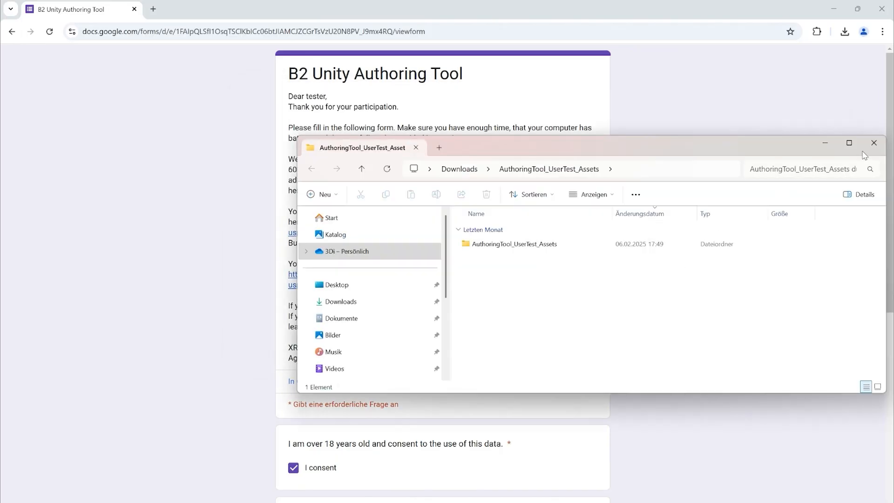
pyautogui.click(868, 146)
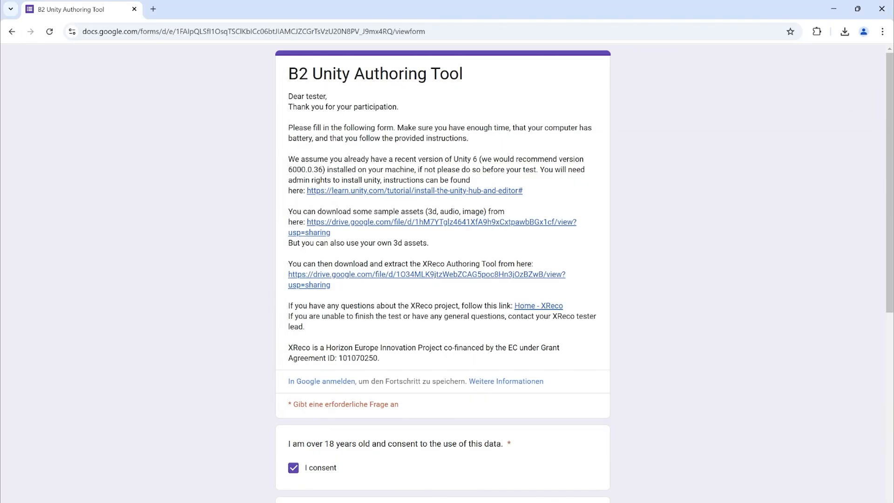
# - Switch to Unity Hub, add the XReco Authoring Tool UserTestTurin folder from Downloads as a project and open it
pyautogui.click(558, 480)
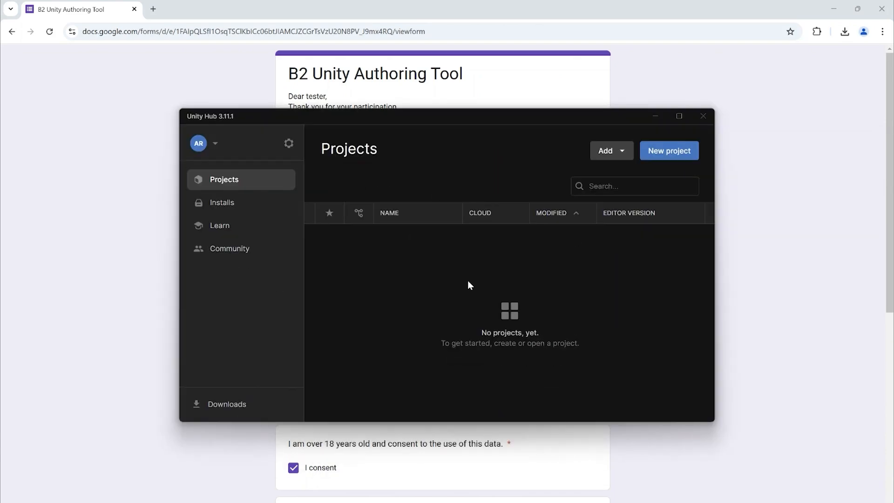
pyautogui.click(620, 154)
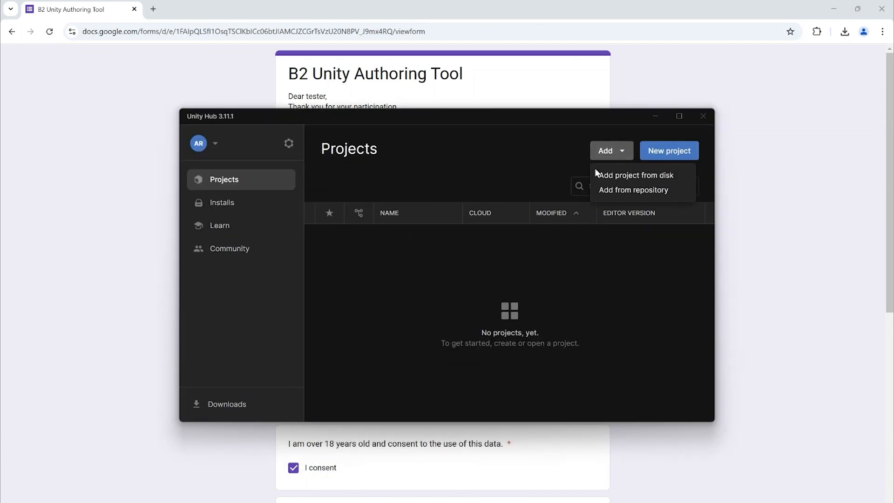
pyautogui.click(620, 179)
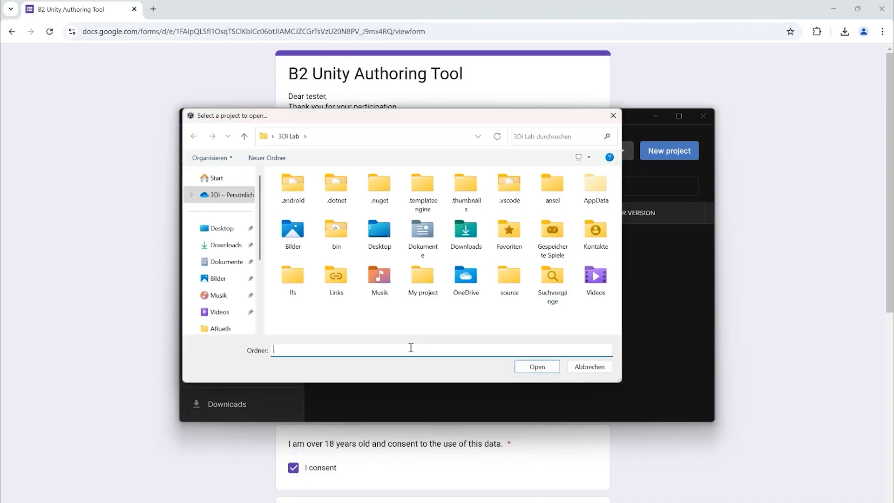
pyautogui.click(228, 247)
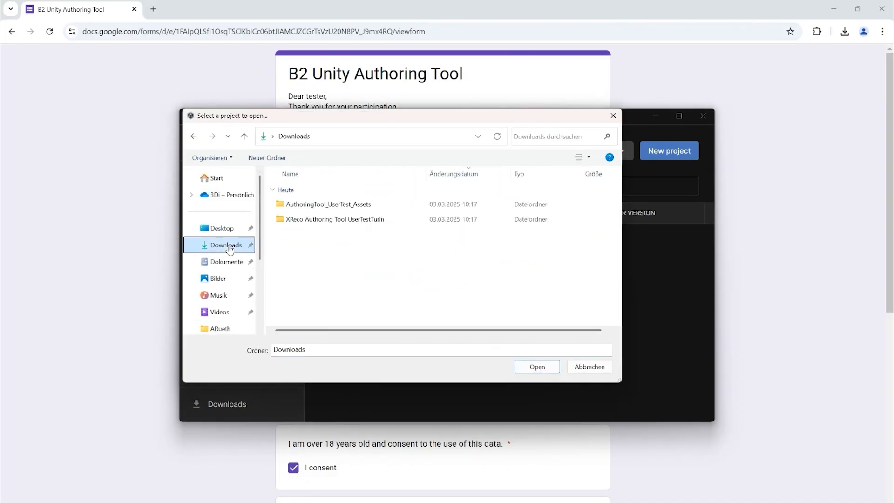
pyautogui.click(351, 221)
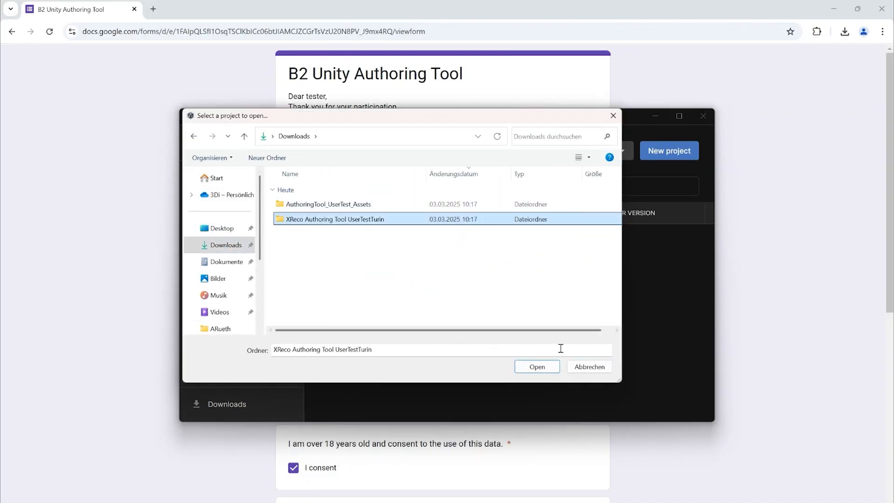
pyautogui.click(536, 367)
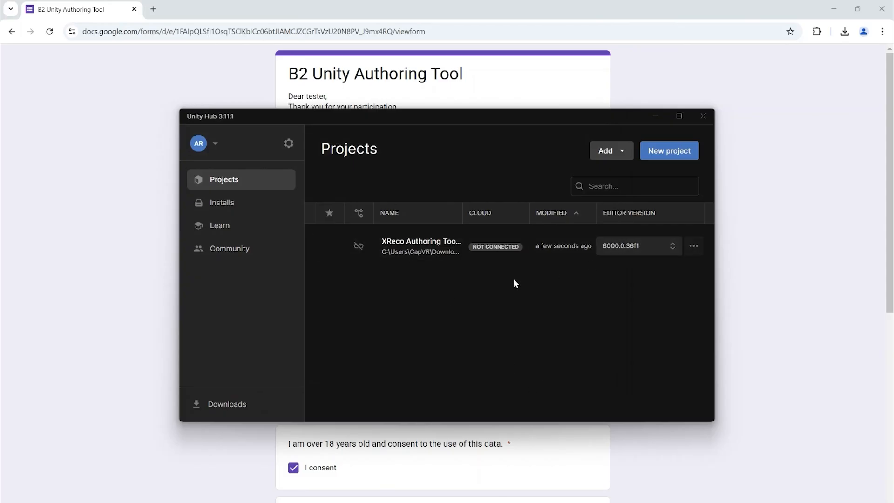
pyautogui.click(419, 255)
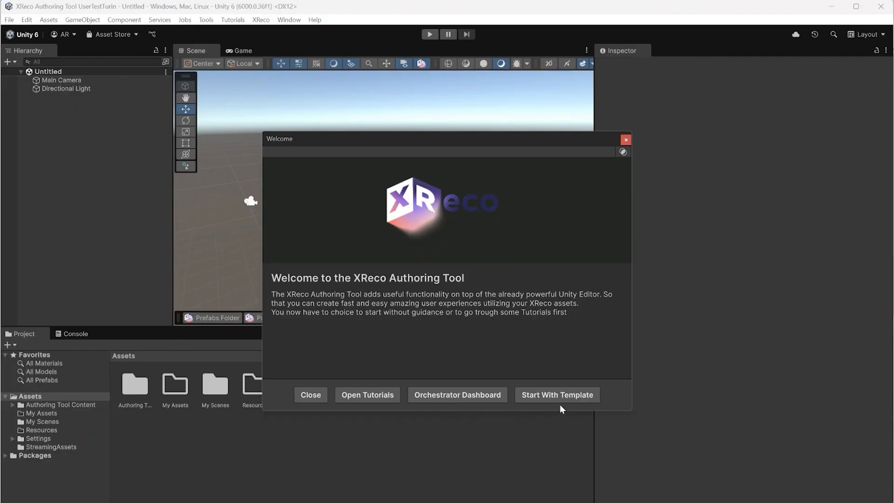
# - View the Unity Basics section of the XReco tutorials in a widened panel and close the Welcome window
pyautogui.click(369, 396)
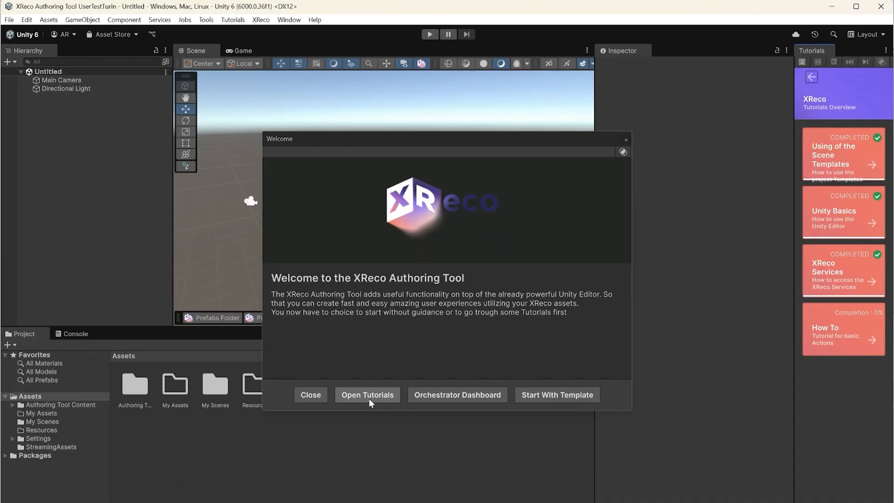
pyautogui.moveTo(795, 326); pyautogui.dragTo(689, 323)
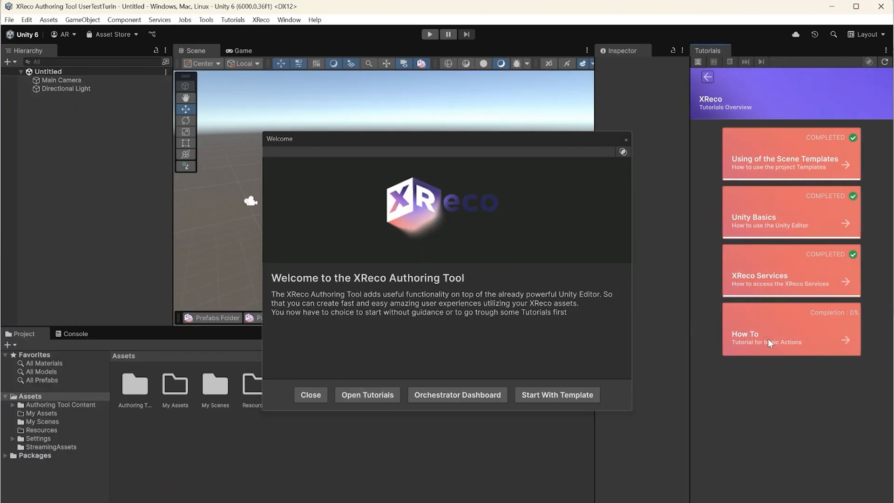
pyautogui.click(778, 225)
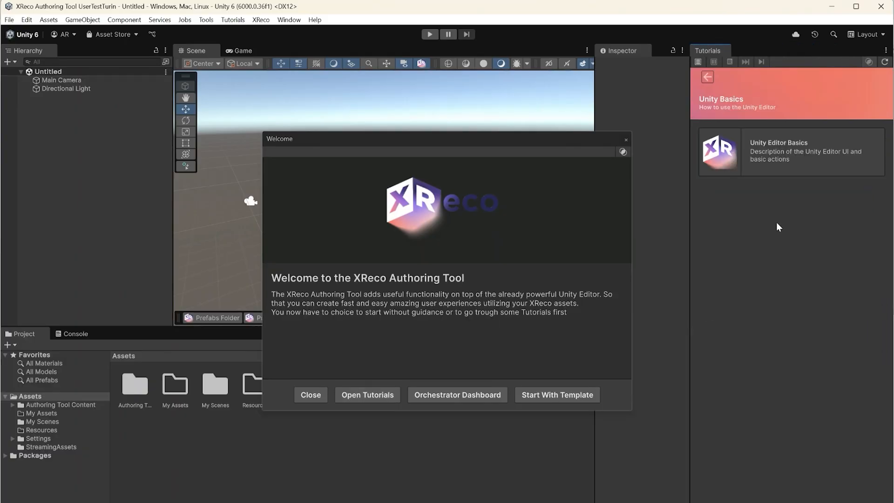
pyautogui.click(624, 144)
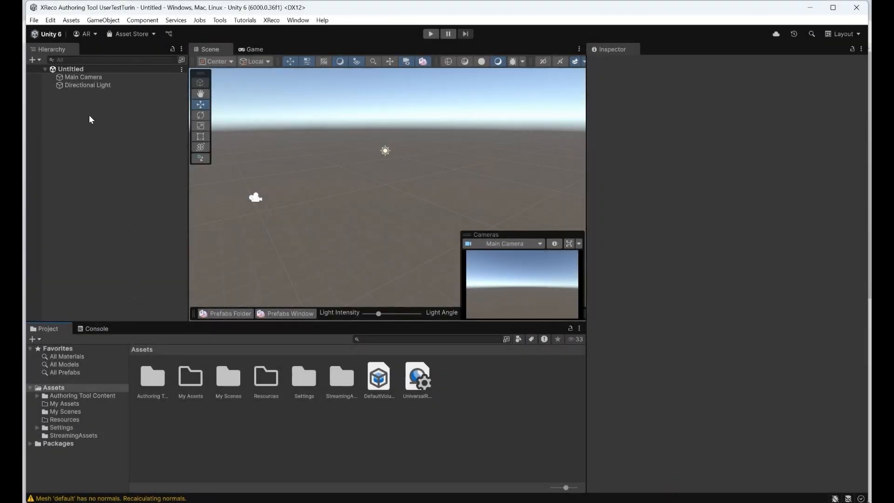
# - Create a new scene from the XReco Model Viewer Template
pyautogui.click(37, 21)
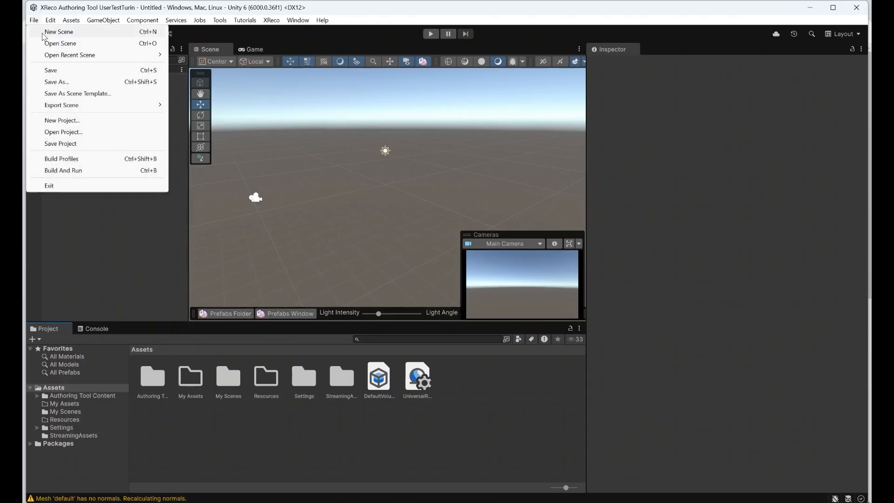
pyautogui.click(56, 32)
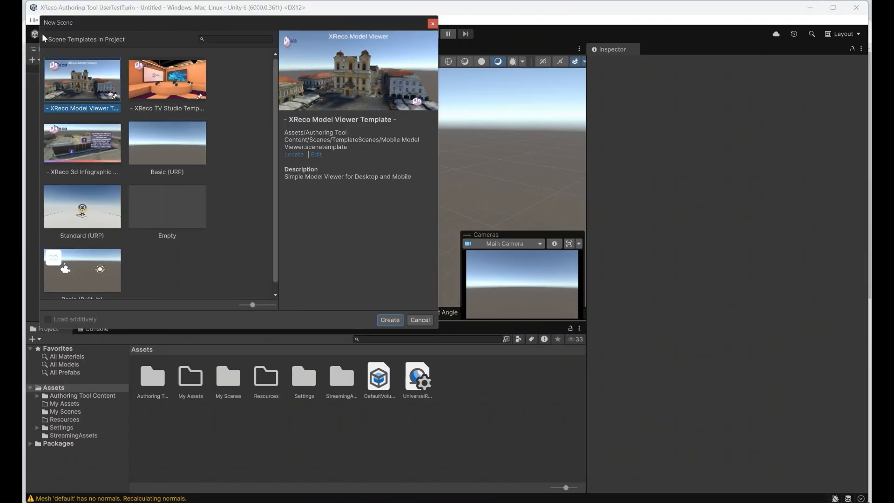
pyautogui.click(77, 91)
pyautogui.click(390, 320)
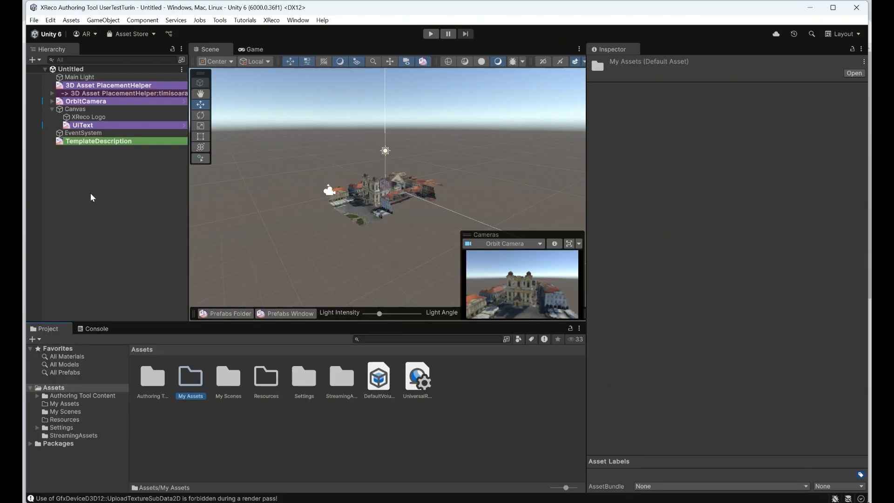
# - Read the TemplateDescription object's online documentation on the ModelViewer template scene, then return to the Unity editor
pyautogui.click(89, 143)
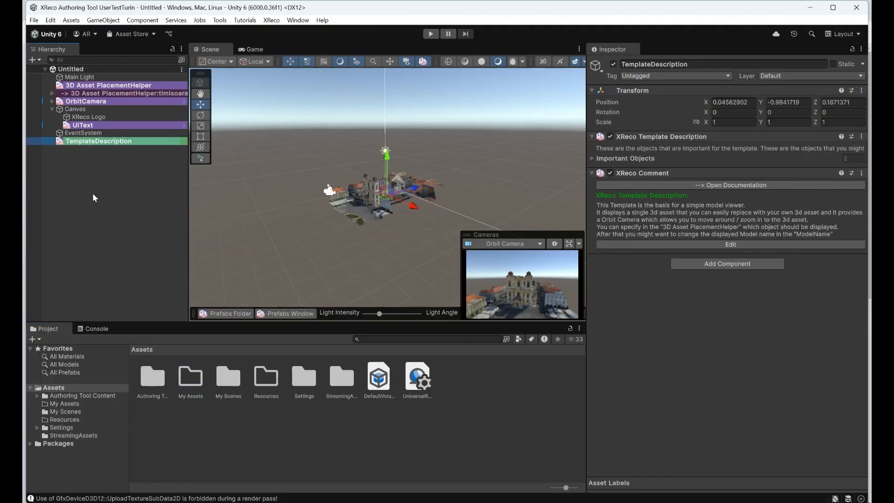
pyautogui.click(739, 188)
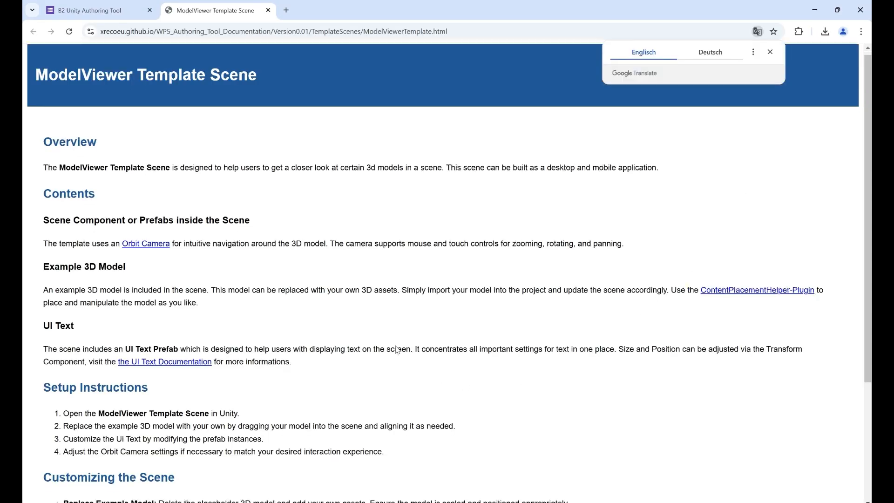
pyautogui.scroll(-3, 397, 354)
pyautogui.scroll(3, 396, 349)
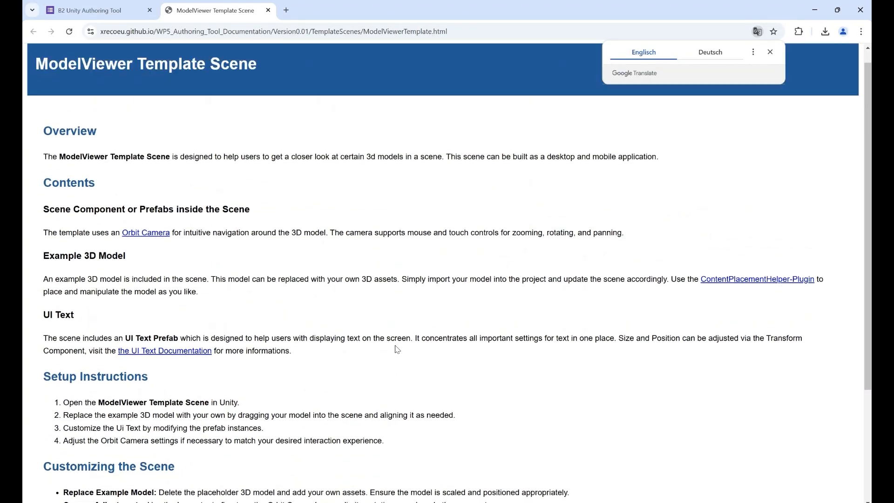
pyautogui.scroll(-3, 396, 350)
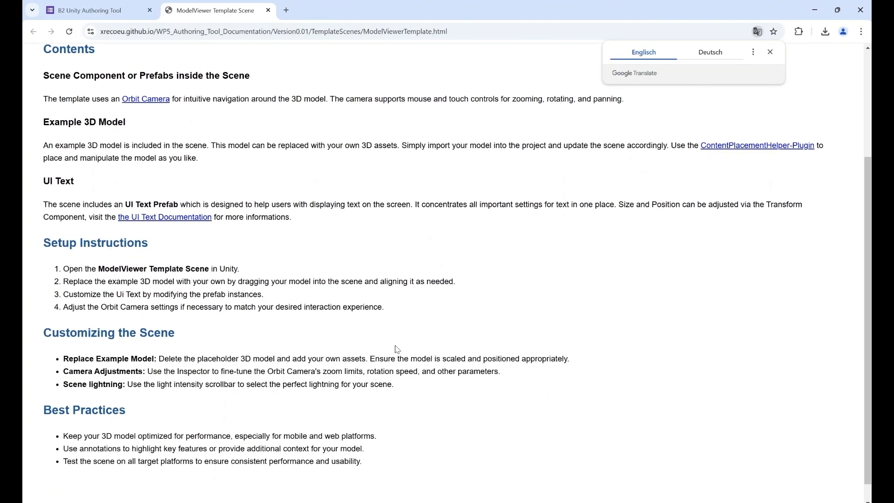
pyautogui.scroll(3, 393, 350)
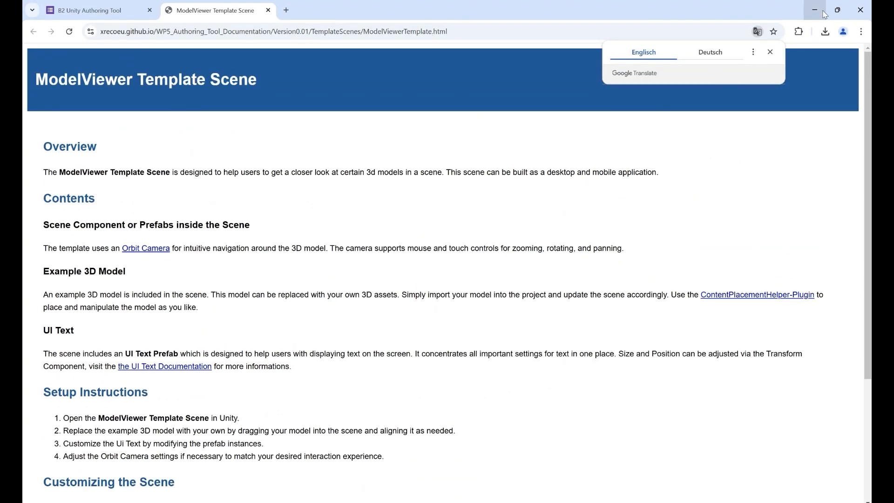
pyautogui.click(815, 10)
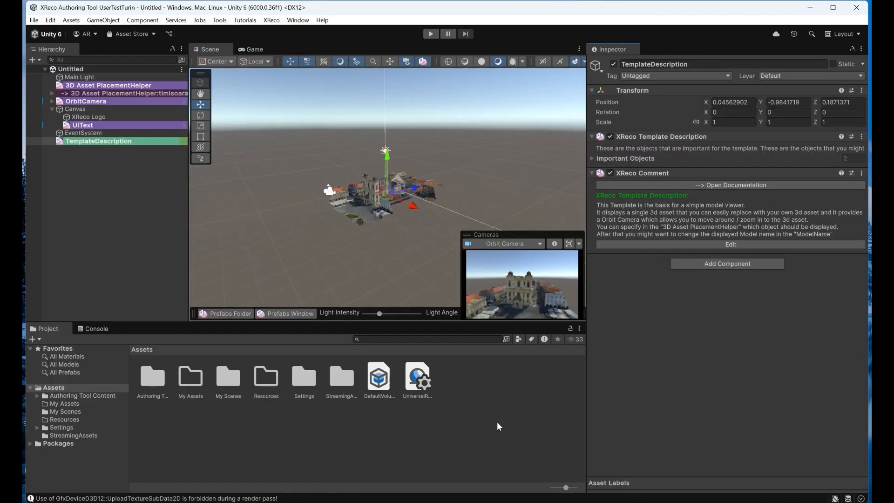
# - Start importing new assets into the project's My Assets folder and browse to the inner AuthoringTool_UserTest_Assets folder in Downloads
pyautogui.click(57, 406)
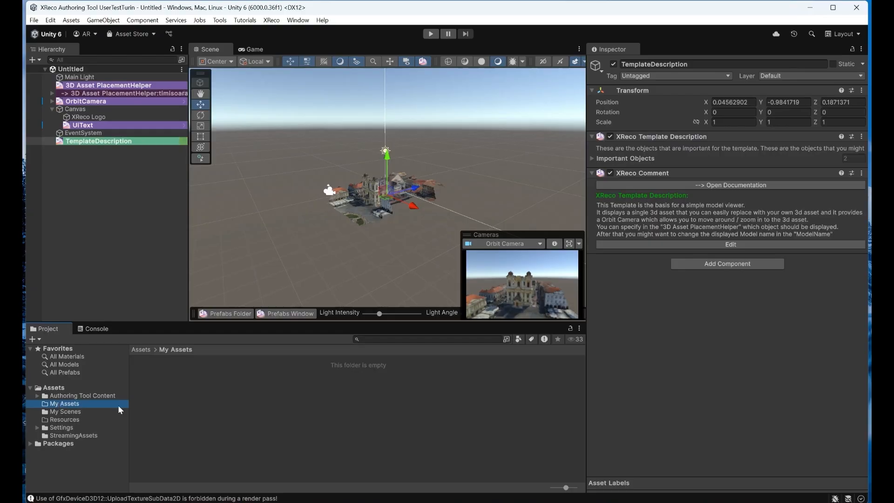
pyautogui.rightClick(188, 404)
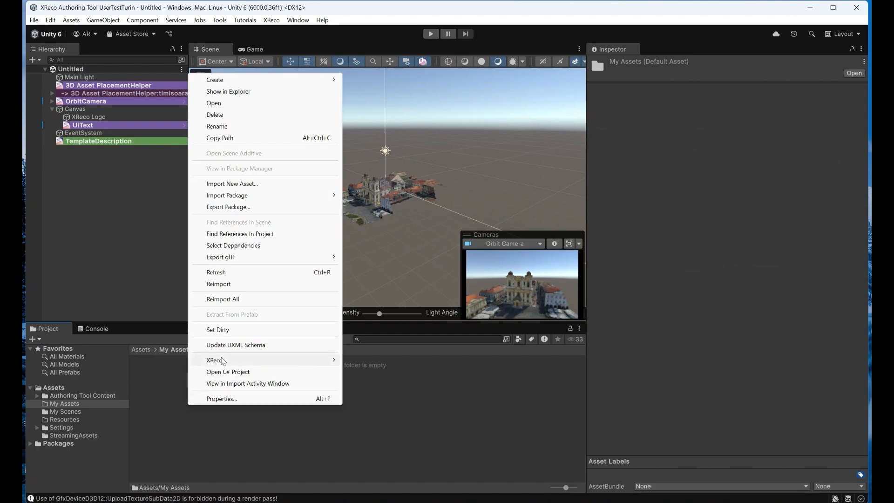
pyautogui.click(254, 185)
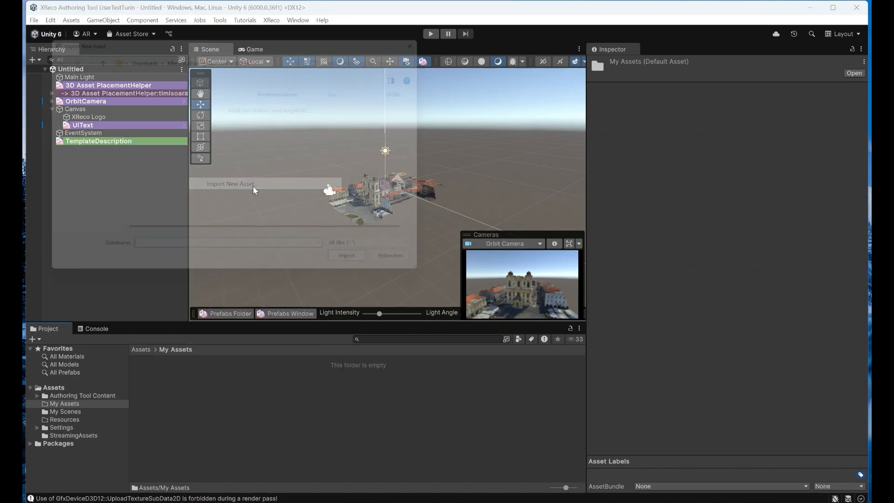
pyautogui.click(66, 174)
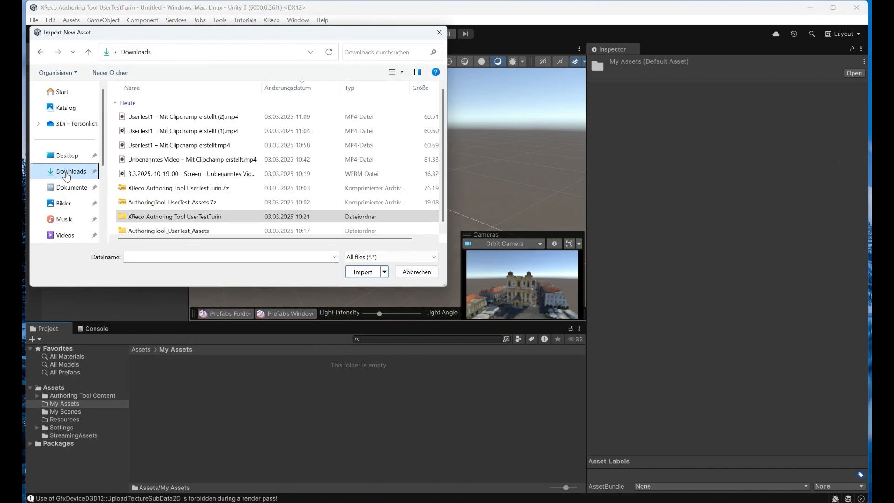
pyautogui.scroll(-1, 170, 195)
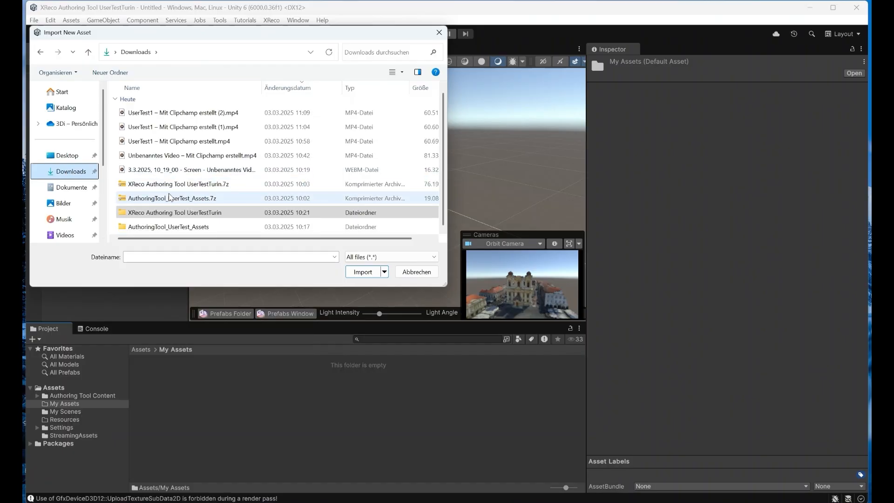
pyautogui.doubleClick(171, 226)
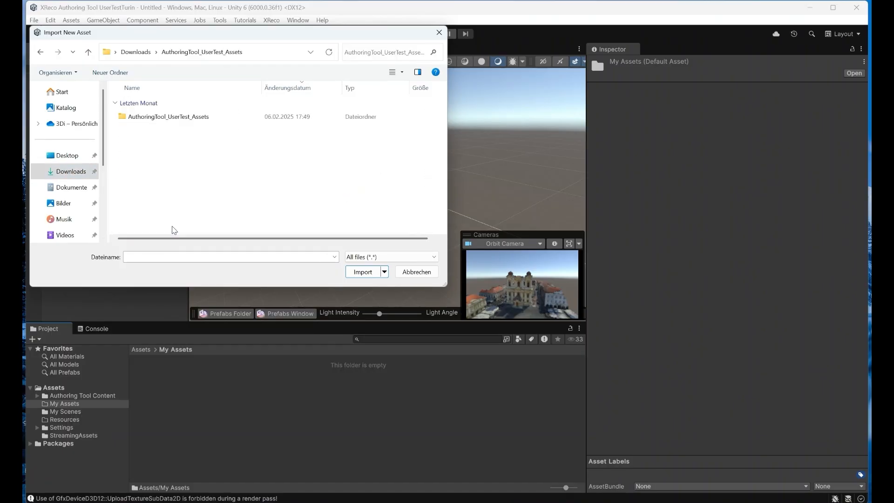
pyautogui.doubleClick(171, 121)
# - Import Test_Audio.mp3, Test_Image.png, Test_Video.mp4 and Test_3dModel.glb together
pyautogui.click(170, 117)
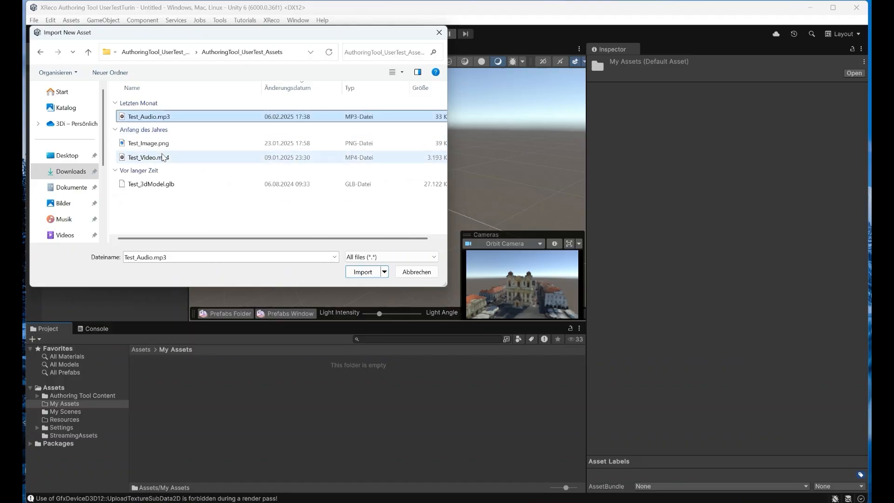
pyautogui.click(153, 186)
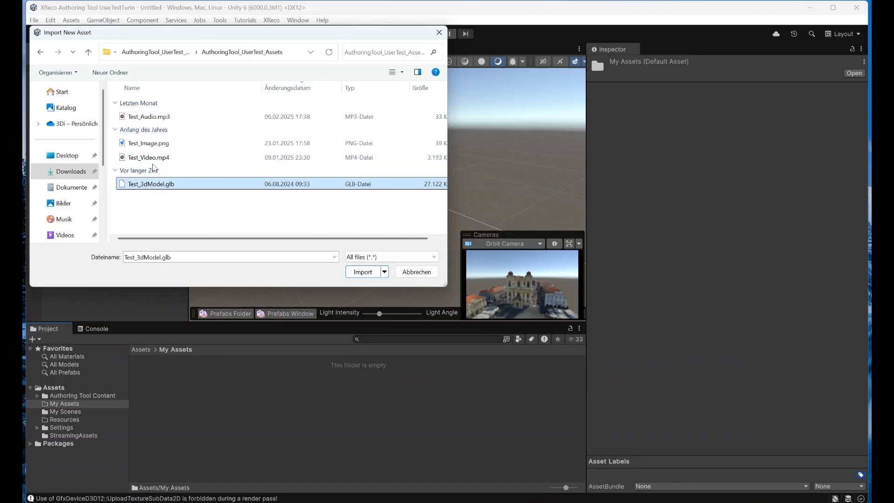
pyautogui.keyDown('ctrl'); pyautogui.click(150, 121); pyautogui.keyUp('ctrl')
pyautogui.keyDown('ctrl'); pyautogui.click(149, 144); pyautogui.keyUp('ctrl')
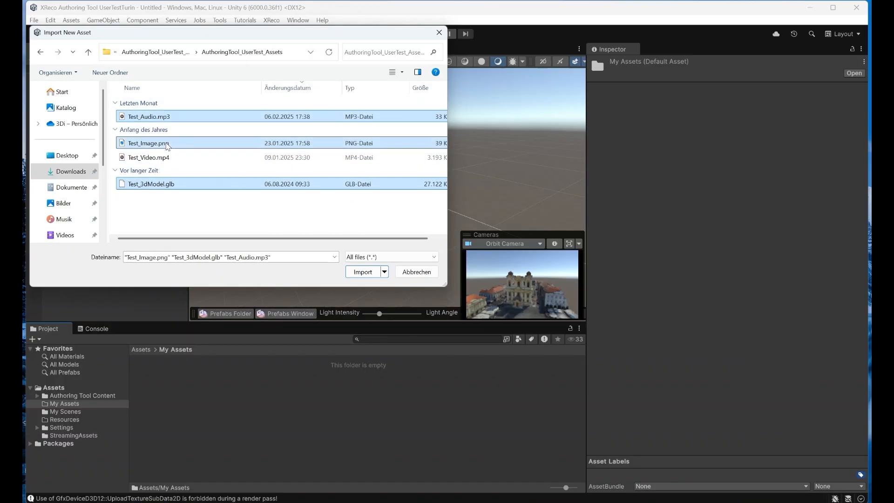
pyautogui.keyDown('ctrl'); pyautogui.click(154, 158); pyautogui.keyUp('ctrl')
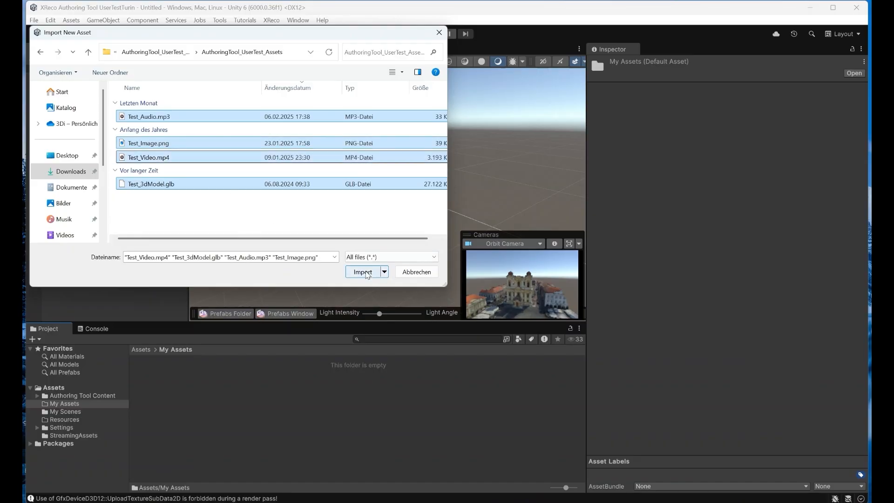
pyautogui.click(364, 273)
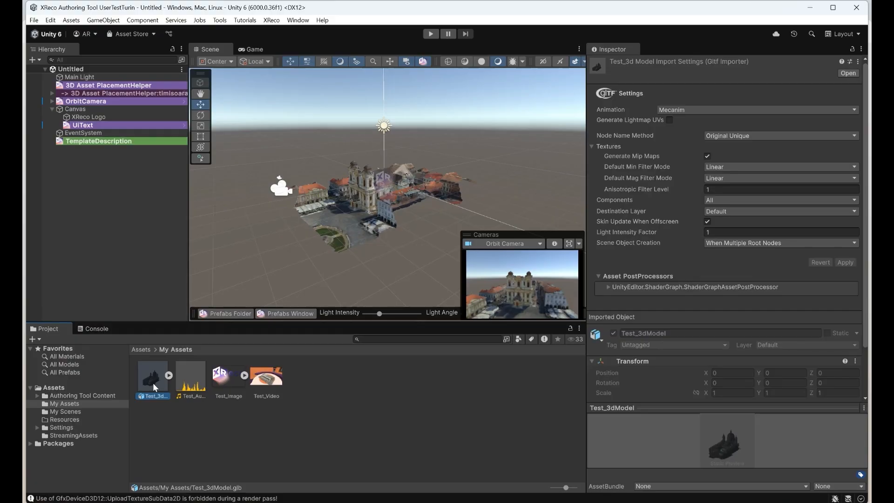
# - Set the 3D Asset PlacementHelper's Content To Place to Test_3dModel and inspect the placed model in the scene
pyautogui.click(106, 86)
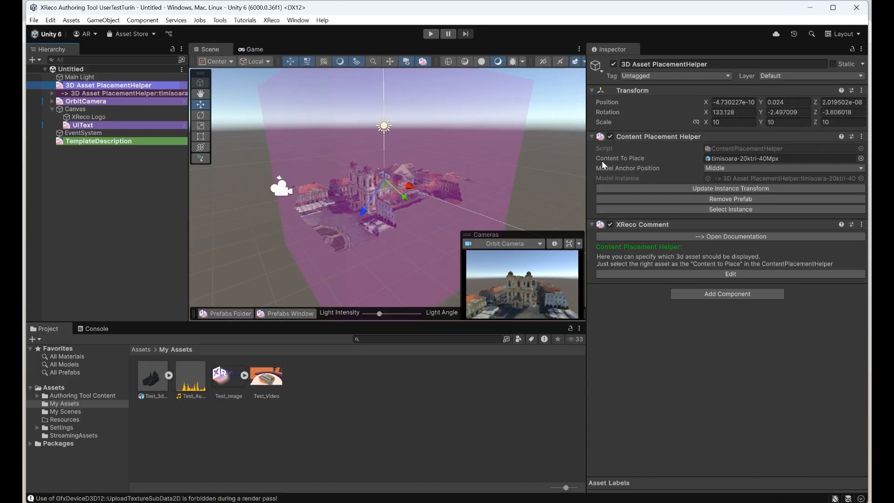
pyautogui.click(862, 159)
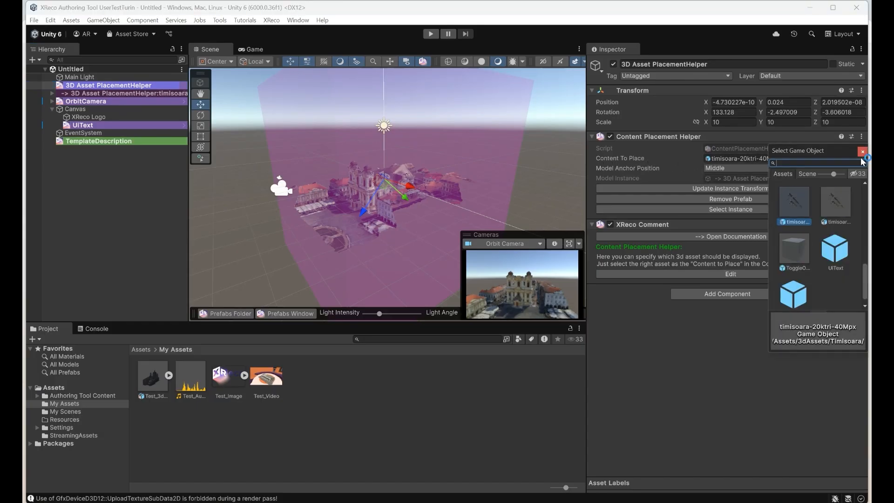
pyautogui.scroll(-1, 835, 256)
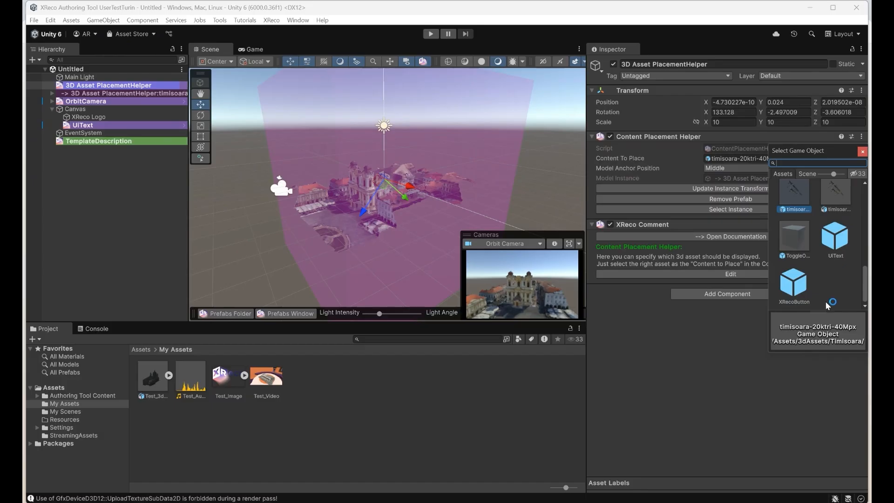
pyautogui.scroll(2, 828, 306)
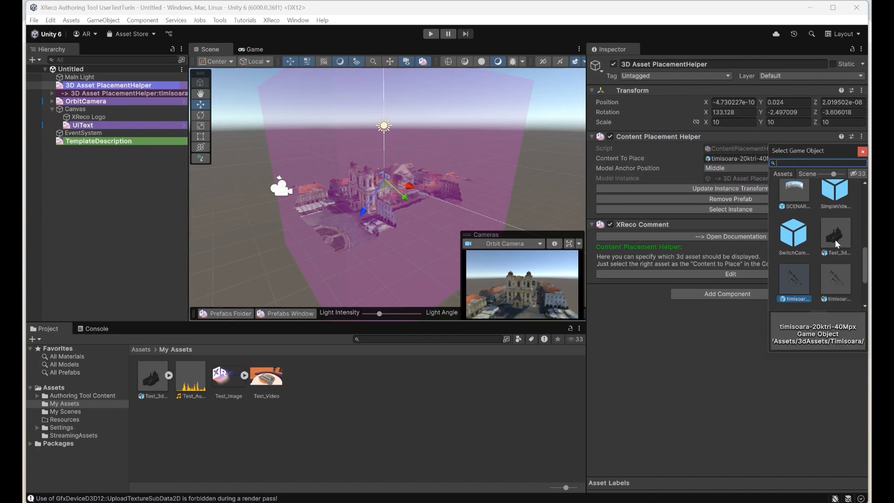
pyautogui.click(834, 239)
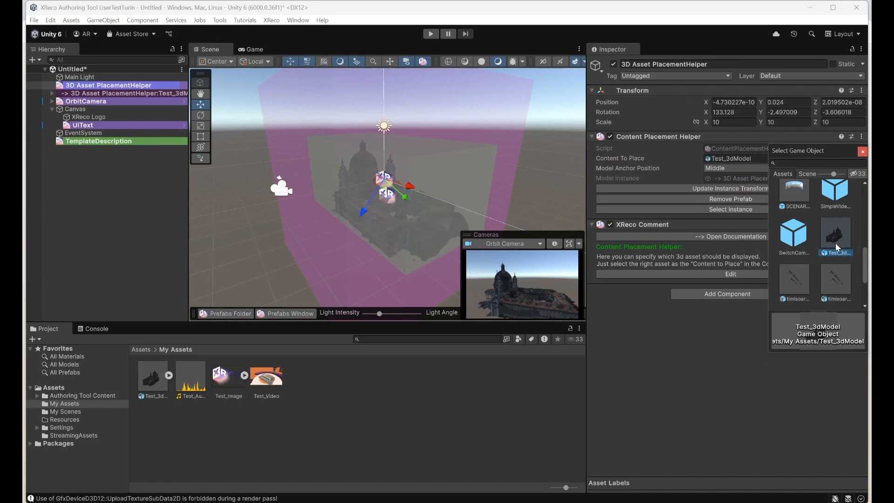
pyautogui.doubleClick(836, 242)
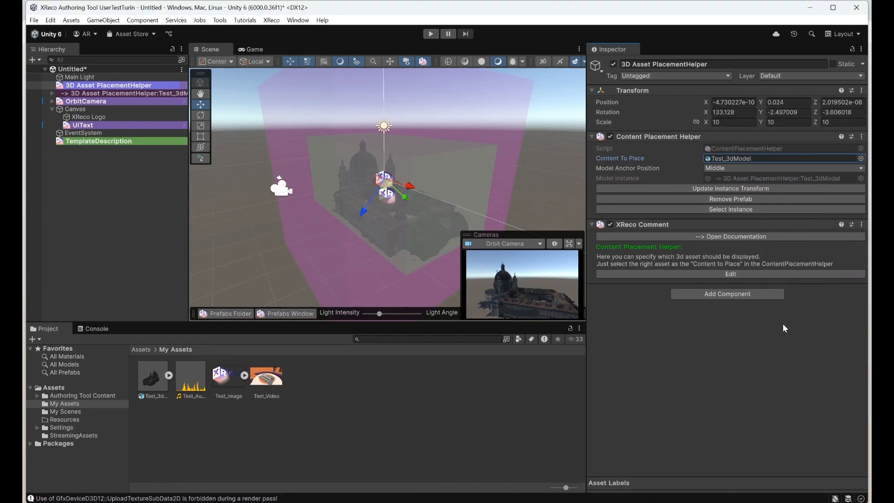
pyautogui.click(670, 369)
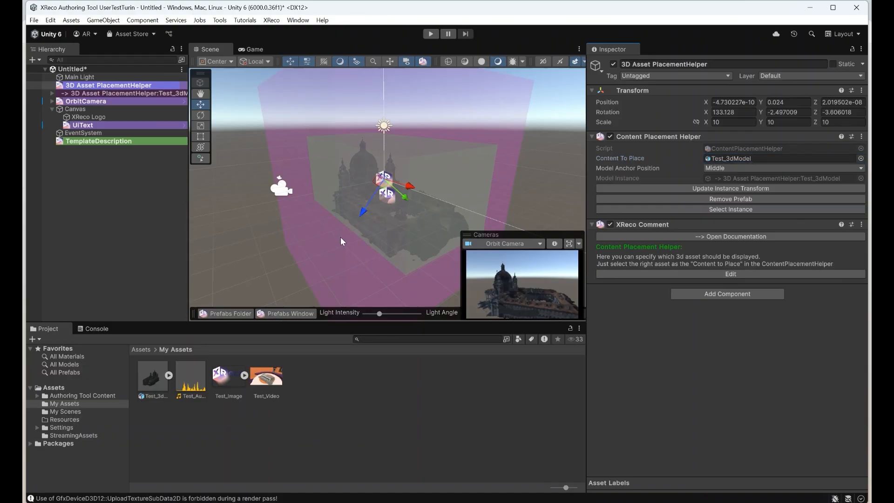
pyautogui.moveTo(342, 241); pyautogui.dragTo(607, 244, button='right')
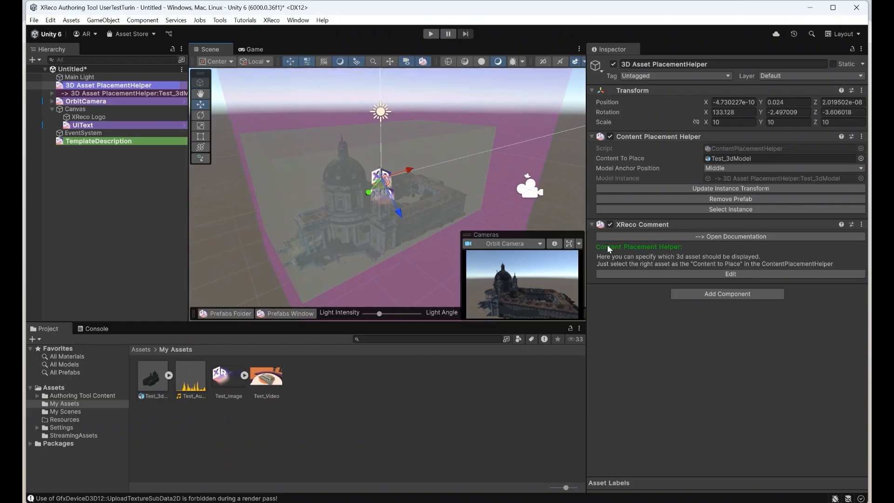
pyautogui.moveTo(412, 238); pyautogui.dragTo(391, 234, button='right')
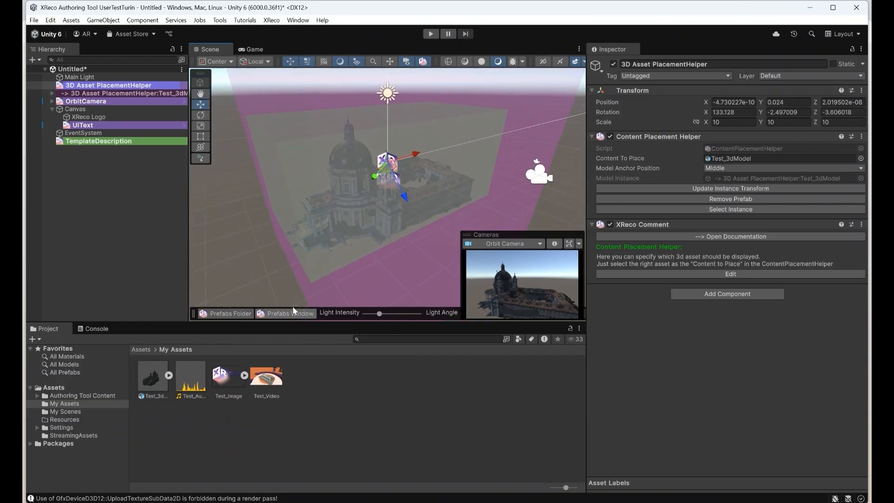
# - Save the scene as newScene in the My Scenes folder
pyautogui.click(34, 20)
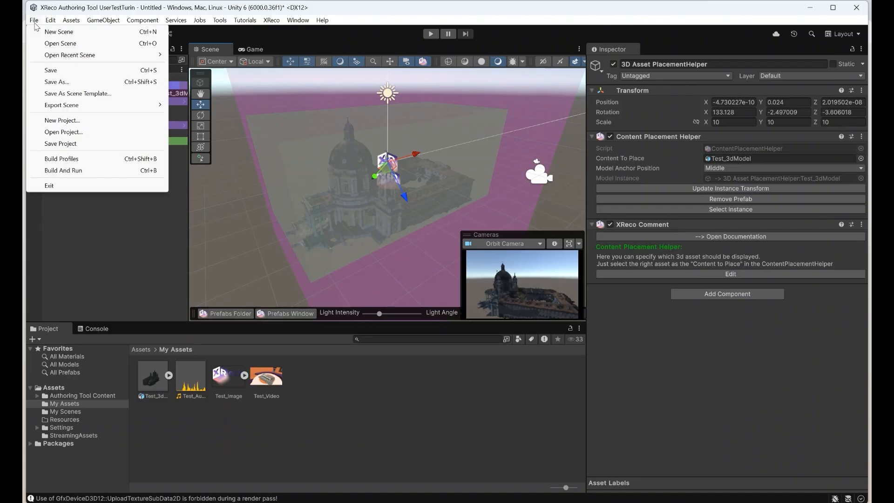
pyautogui.click(51, 71)
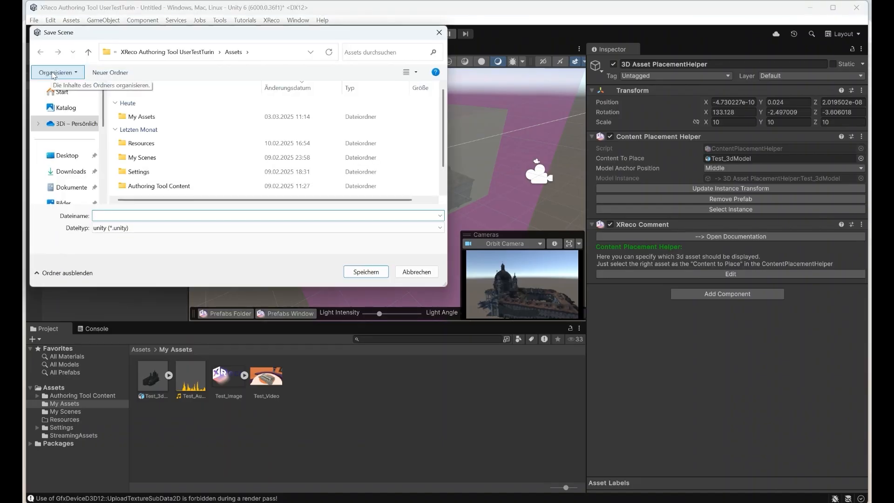
pyautogui.click(156, 160)
pyautogui.doubleClick(156, 160)
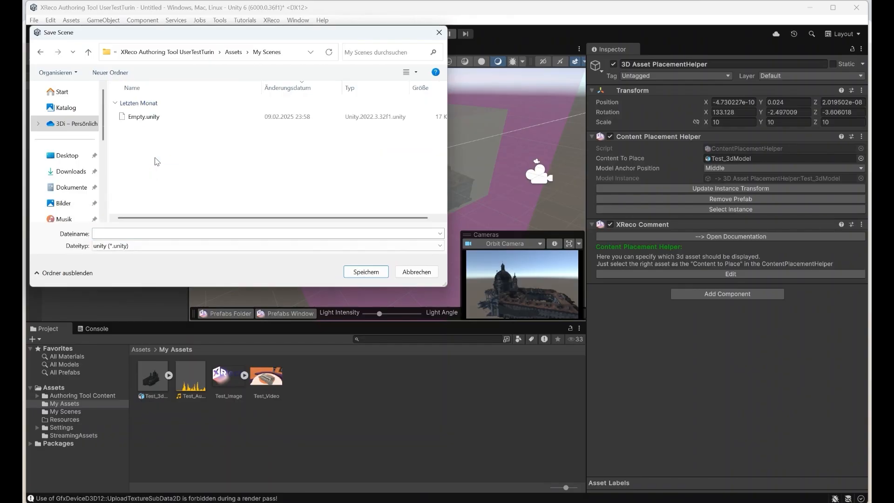
pyautogui.click(117, 234)
pyautogui.write('newScene')
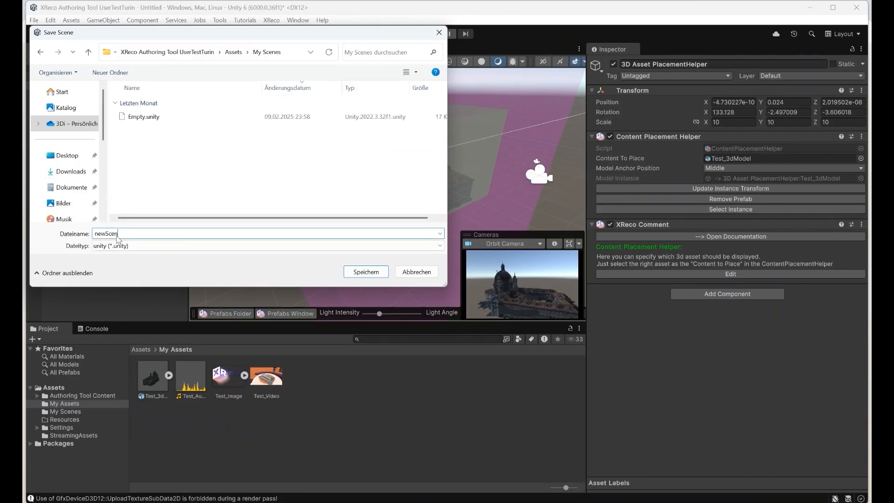
pyautogui.click(366, 272)
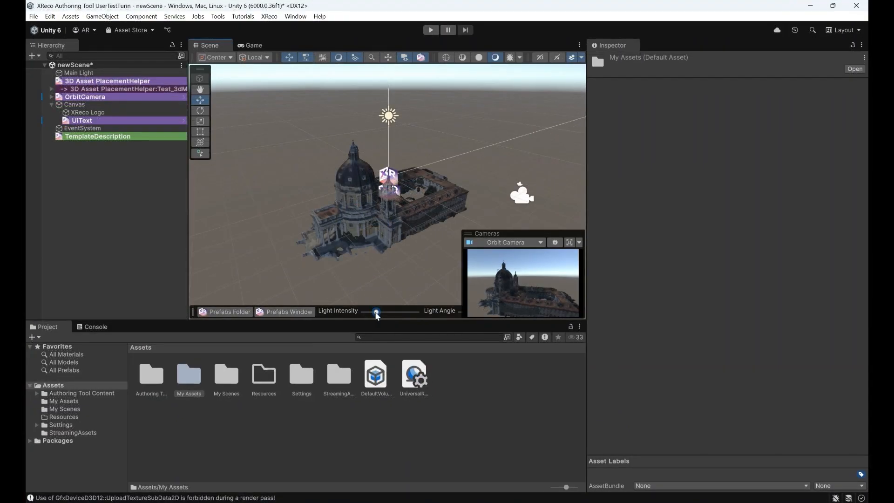
# - Adjust the light intensity of the scene's main light
pyautogui.moveTo(376, 313)
pyautogui.mouseDown()
pyautogui.moveTo(368, 317)
pyautogui.moveTo(392, 318)
pyautogui.moveTo(377, 317)
pyautogui.mouseUp()
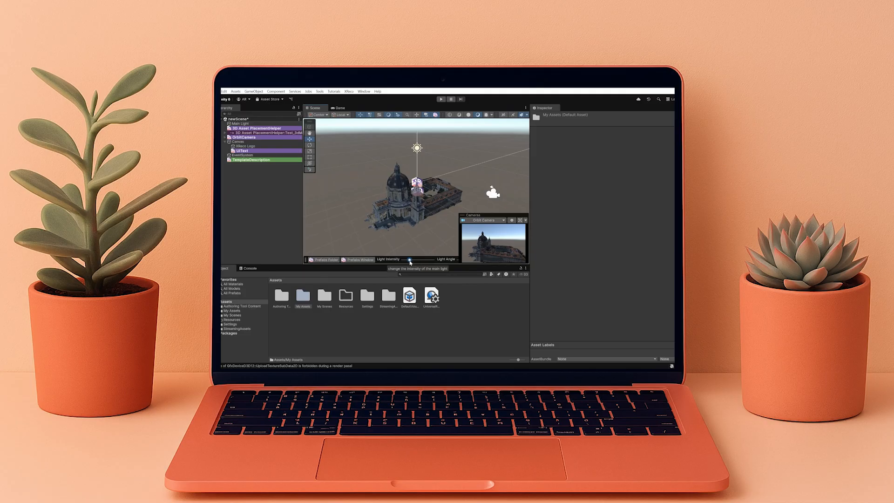
pyautogui.moveTo(411, 262); pyautogui.dragTo(411, 262)
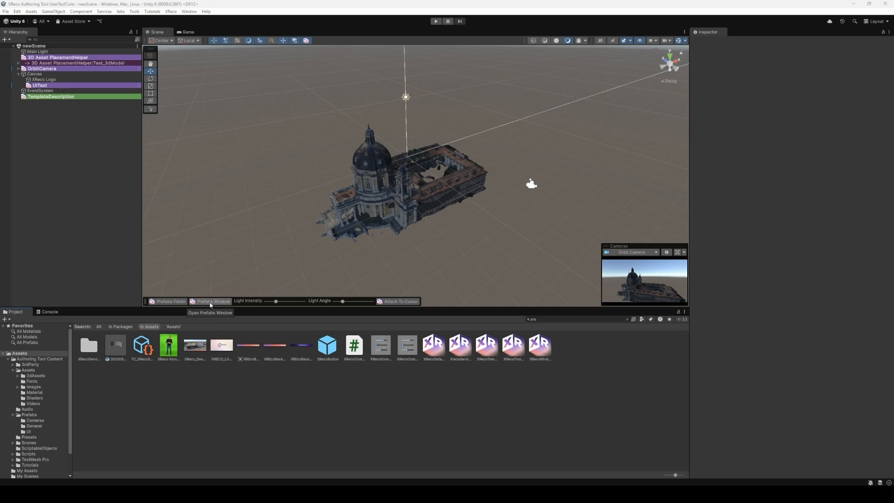
# - Open the Prefabs Window, look through the available prefabs, read the 3dAnnotation documentation and return to Unity
pyautogui.click(210, 302)
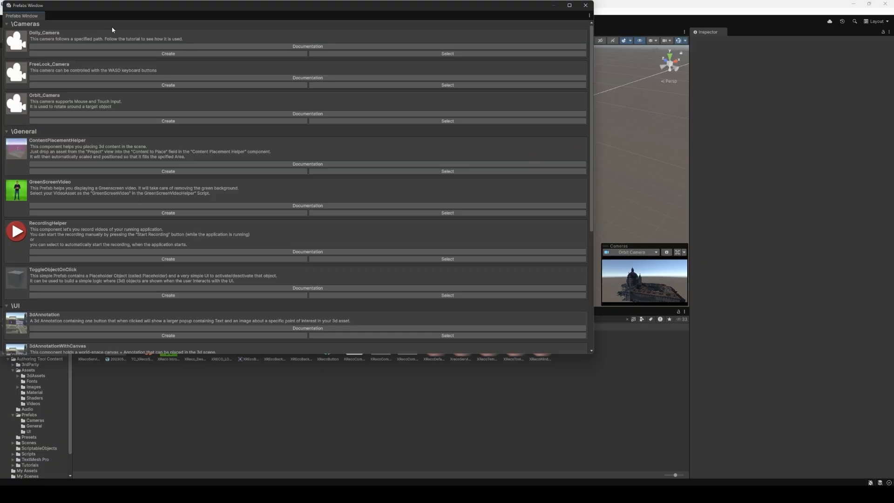
pyautogui.scroll(-3, 143, 65)
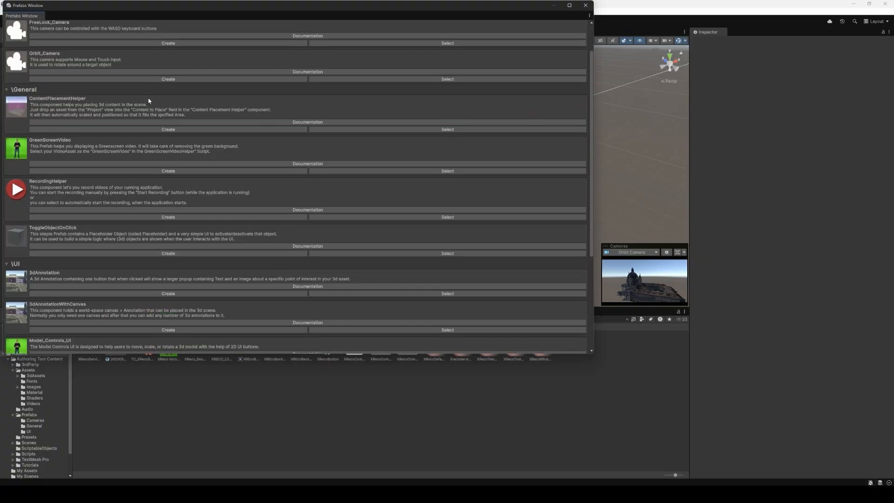
pyautogui.scroll(-6, 149, 102)
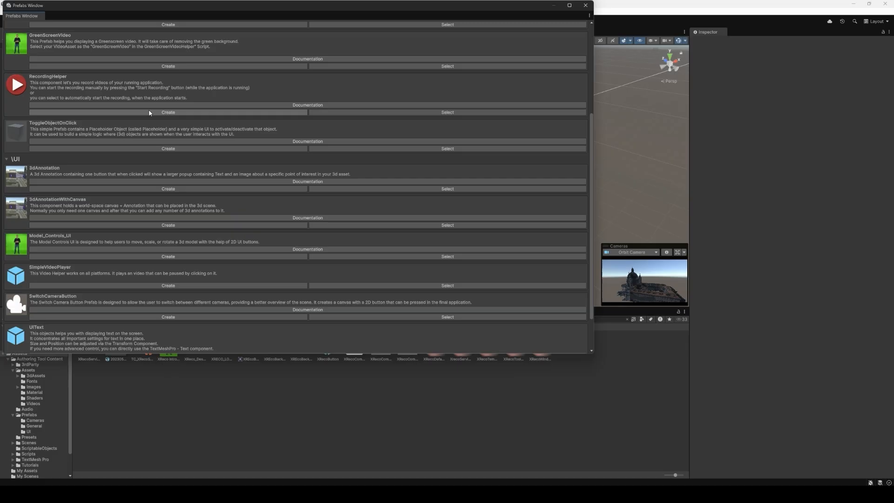
pyautogui.scroll(-1, 149, 113)
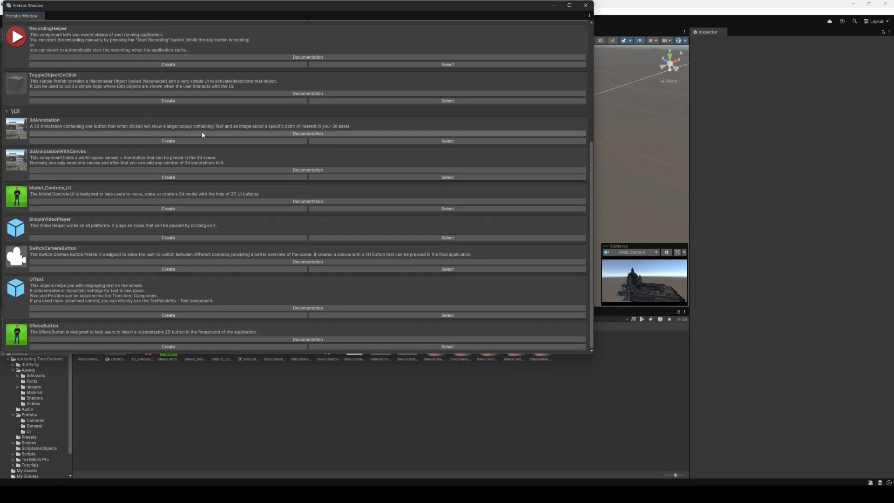
pyautogui.click(308, 134)
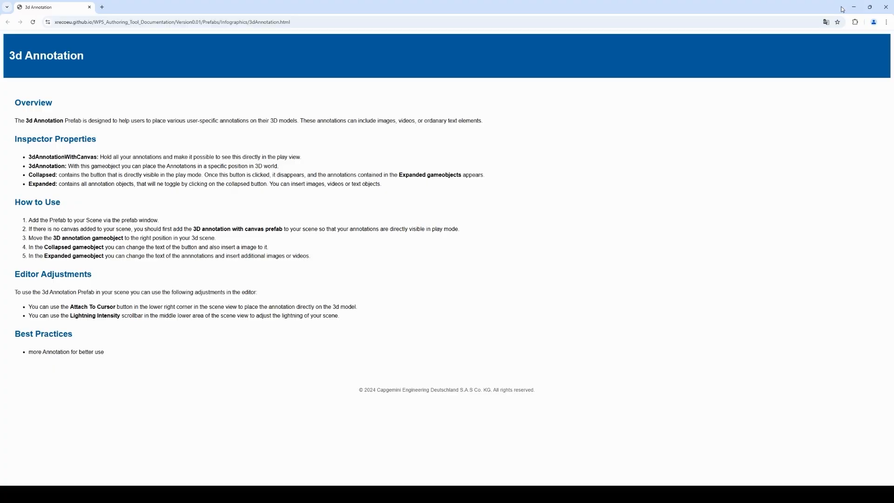
pyautogui.click(854, 7)
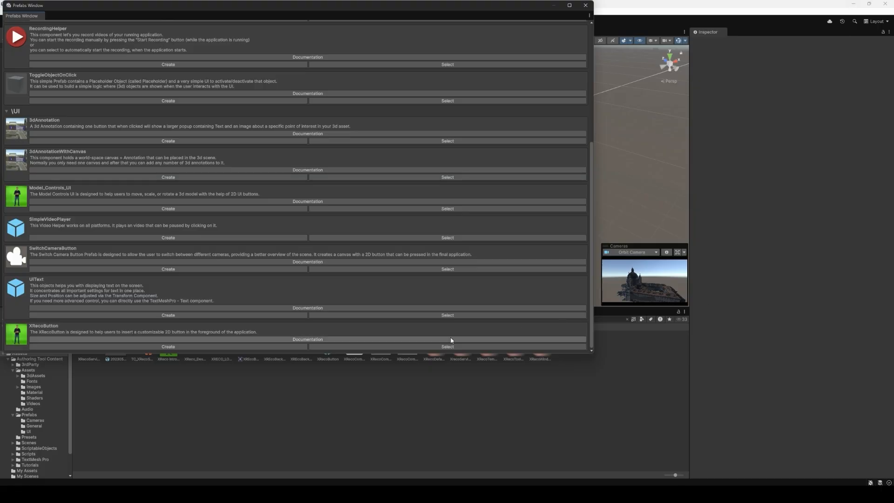
# - Move the Prefabs Window clear of the scene view and create a 3dAnnotation prefab in the scene
pyautogui.moveTo(151, 10); pyautogui.dragTo(721, 42)
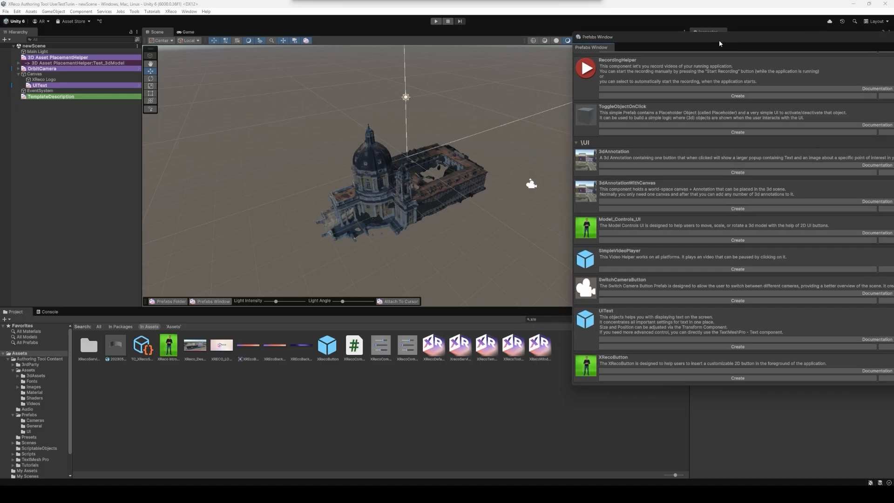
pyautogui.click(703, 173)
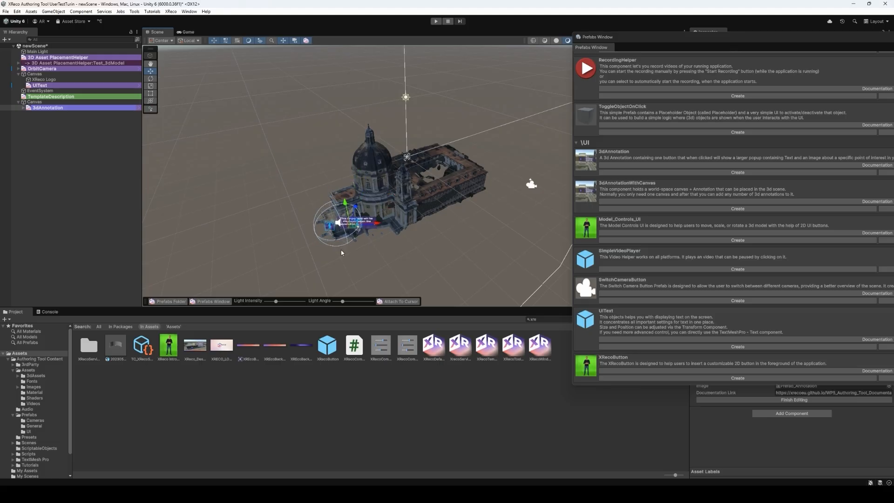
# - Close the Prefabs Window and attach the 3dAnnotation to the cursor to place it above the church model's columned portico
pyautogui.scroll(2, 325, 258)
pyautogui.keyDown('alt'); pyautogui.moveTo(339, 266); pyautogui.dragTo(344, 249); pyautogui.keyUp('alt')
pyautogui.moveTo(343, 248)
pyautogui.mouseDown(button='right')
pyautogui.moveTo(343, 229)
pyautogui.moveTo(345, 242)
pyautogui.mouseUp(button='right')
pyautogui.press('w')
pyautogui.moveTo(783, 46); pyautogui.dragTo(569, 169)
pyautogui.hotkey('alt', 'F4')
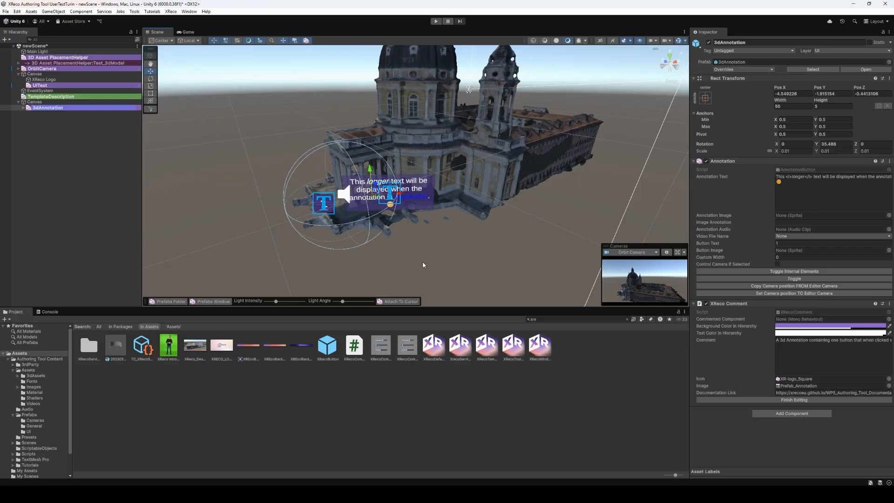
pyautogui.click(402, 302)
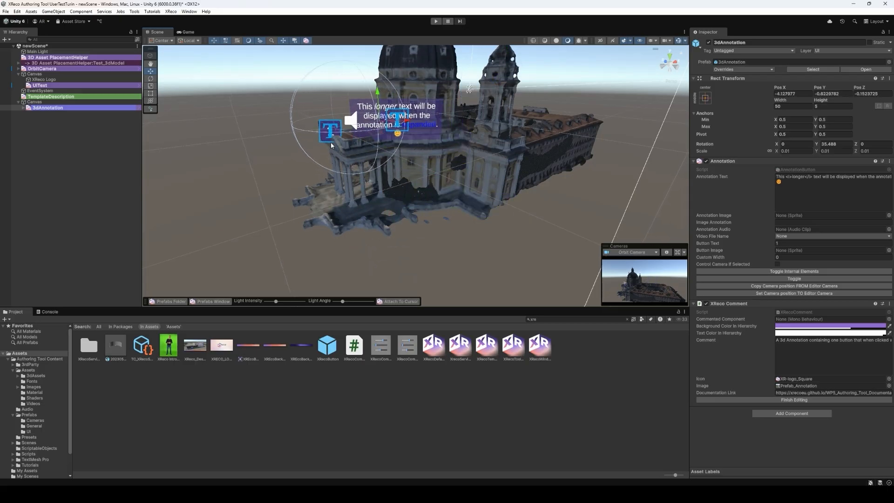
pyautogui.click(331, 143)
pyautogui.moveTo(411, 125); pyautogui.dragTo(377, 84)
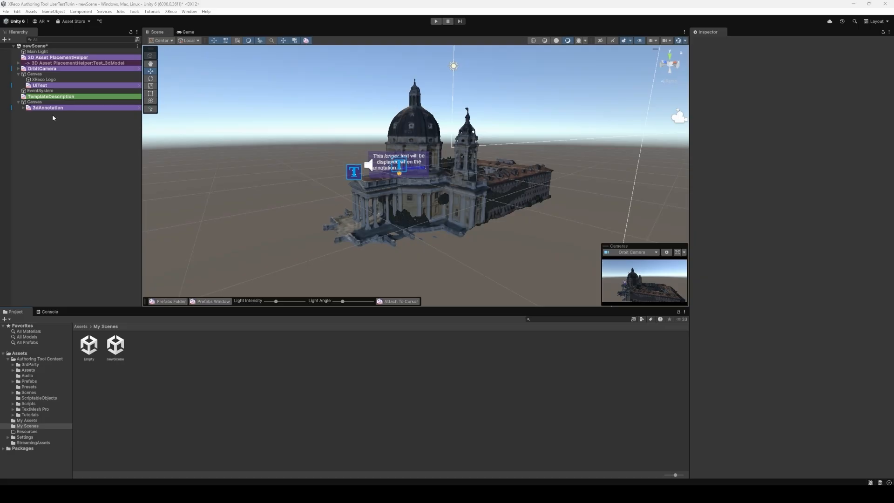
# - Select the 3dAnnotation object and replace its annotation text with "New Button Text"
pyautogui.click(225, 145)
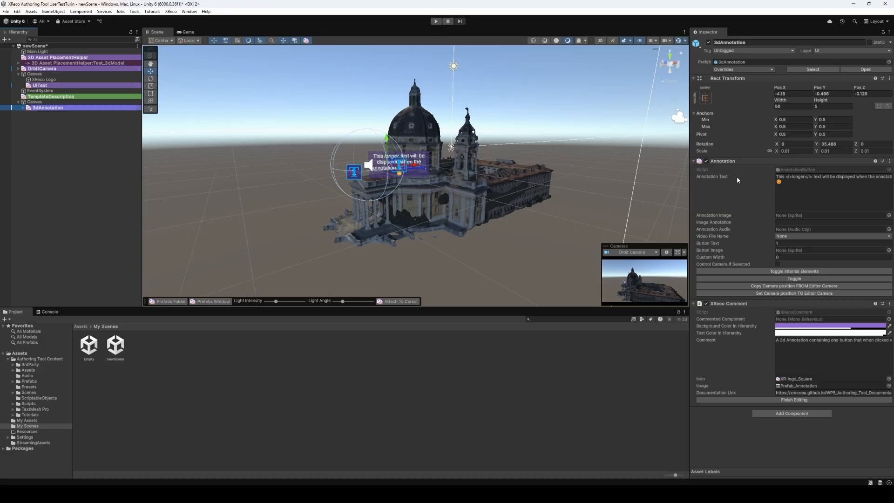
pyautogui.click(777, 181)
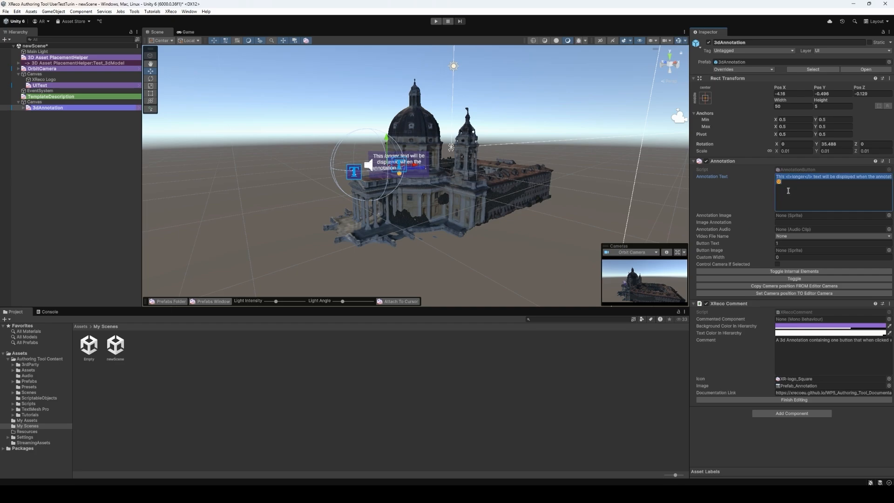
pyautogui.write('New Bu')
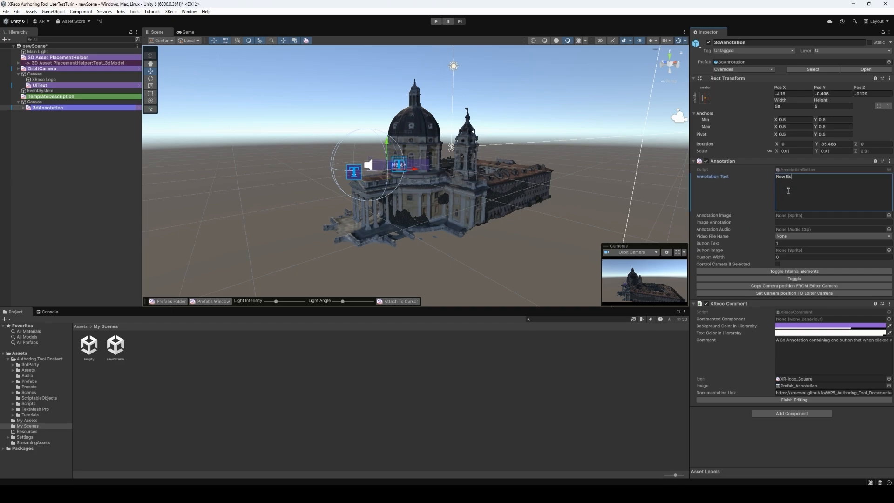
pyautogui.write('tton Text')
pyautogui.click(889, 216)
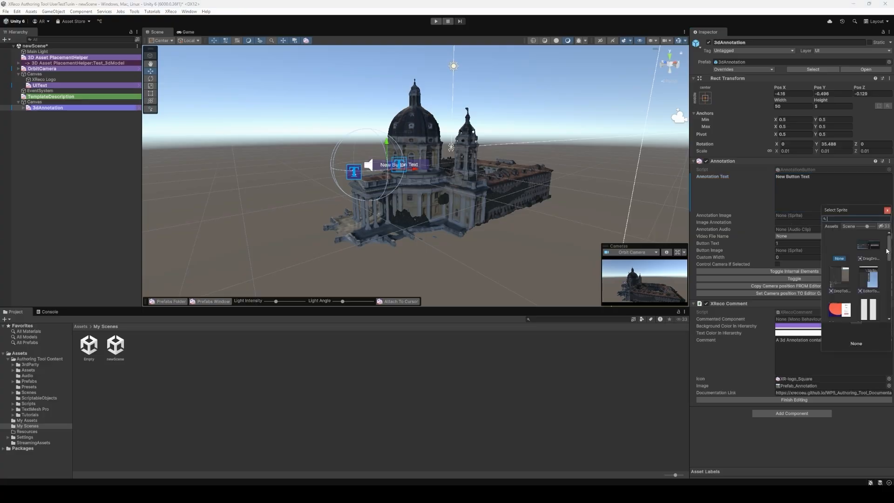
pyautogui.scroll(-3, 885, 253)
pyautogui.scroll(-1, 883, 264)
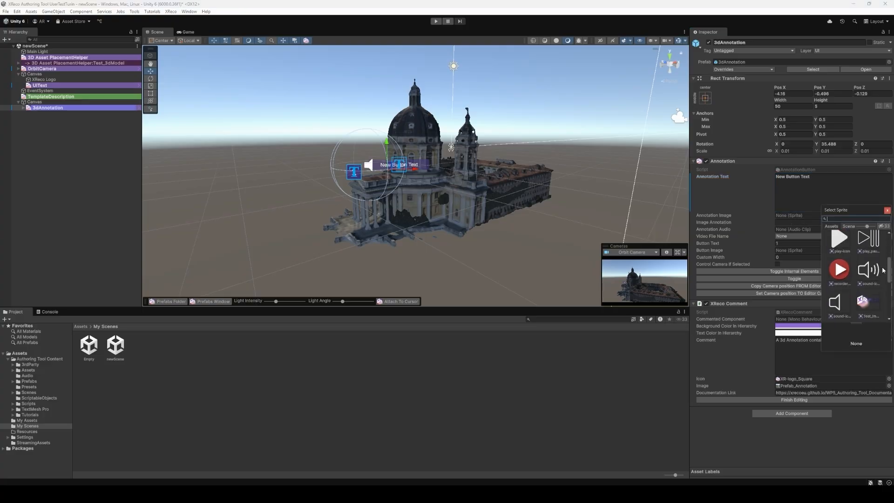
pyautogui.scroll(4, 882, 275)
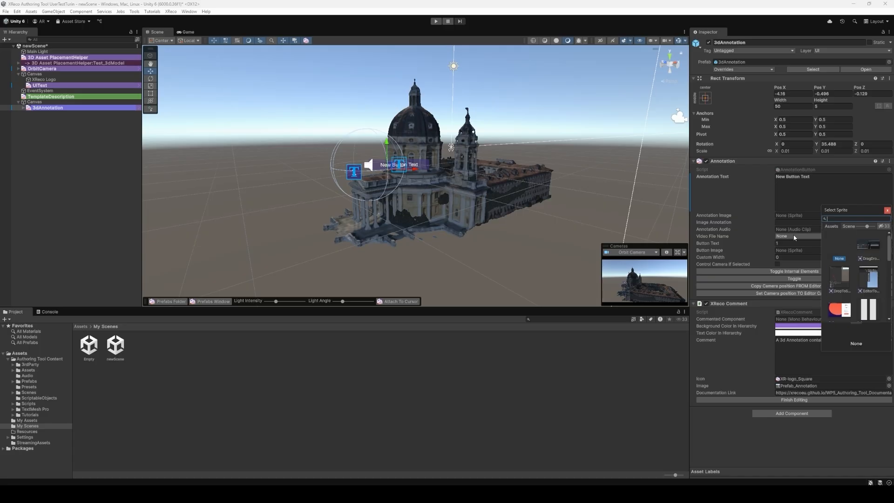
pyautogui.click(764, 222)
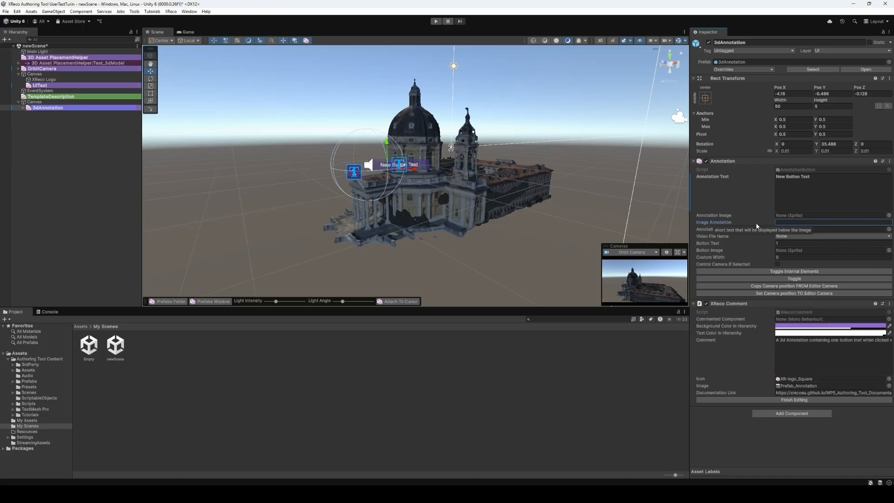
# - Assign Test_Image from the My Assets folder as the 3dAnnotation's annotation image
pyautogui.click(28, 421)
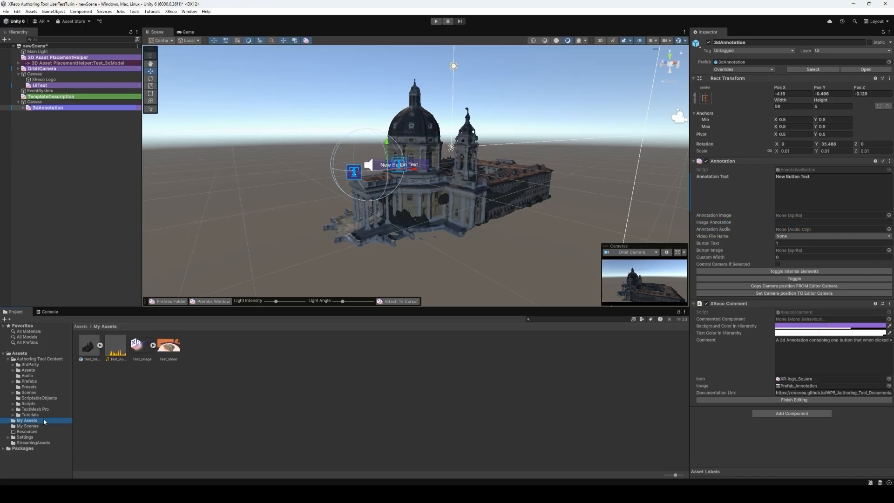
pyautogui.click(138, 347)
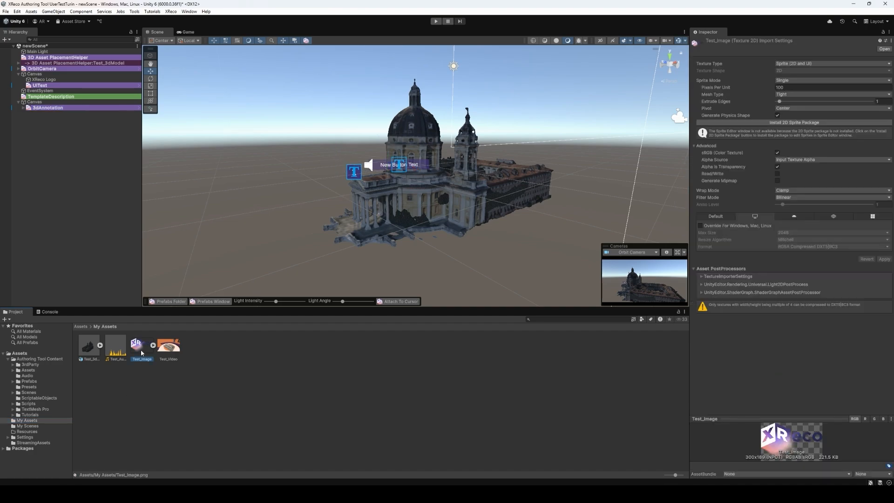
pyautogui.click(62, 109)
pyautogui.moveTo(142, 349)
pyautogui.mouseDown()
pyautogui.moveTo(533, 374)
pyautogui.moveTo(788, 240)
pyautogui.moveTo(796, 218)
pyautogui.mouseUp()
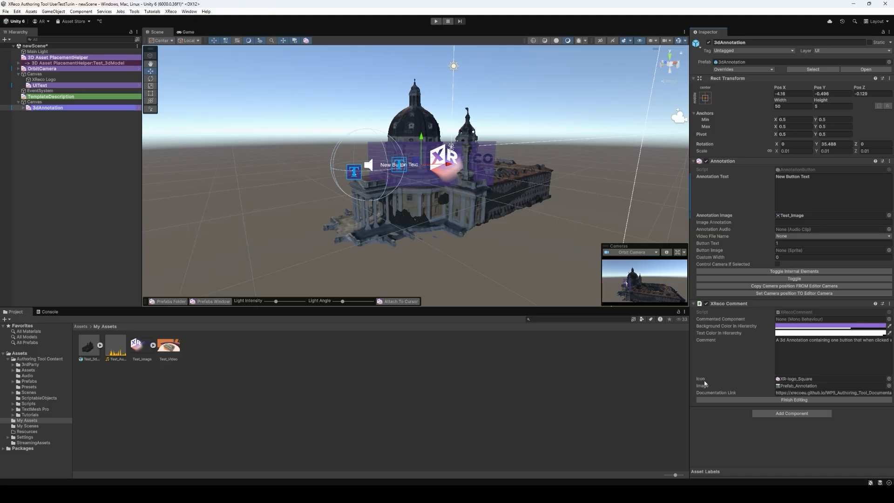
# - Set the 3dAnnotation's video file to TestVideo.mp4 and assign the test audio clip from My Assets as its annotation audio
pyautogui.click(788, 239)
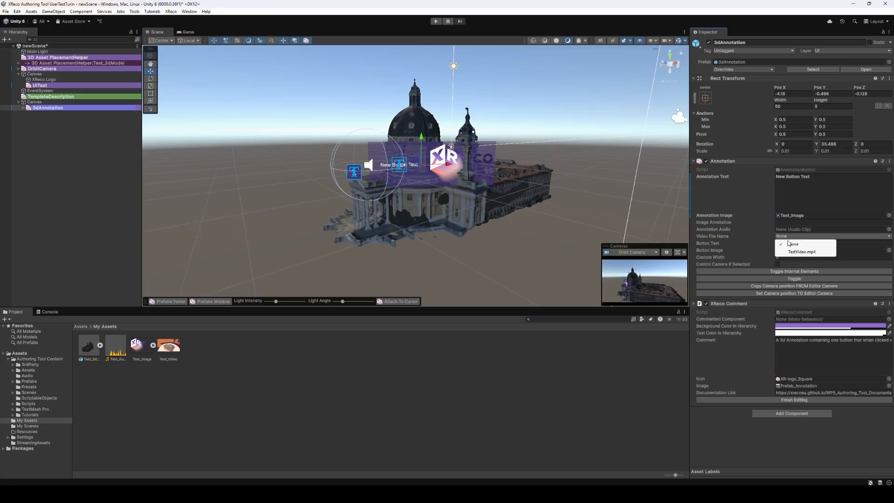
pyautogui.click(801, 252)
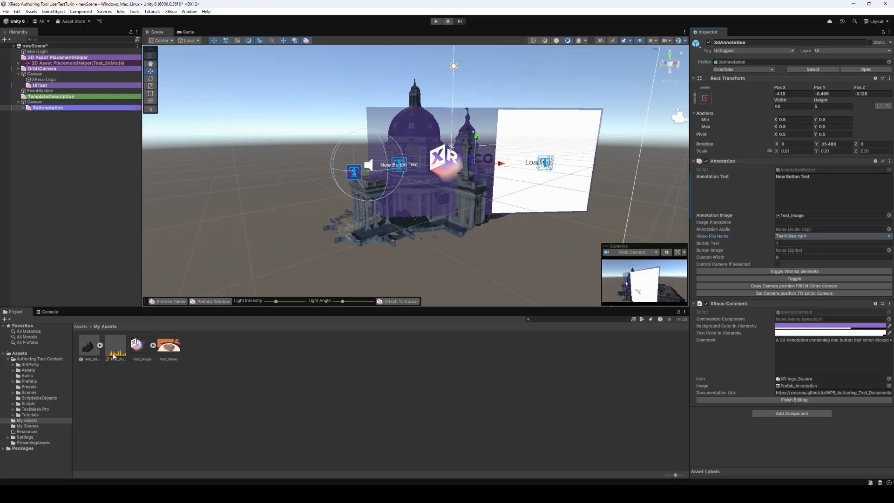
pyautogui.moveTo(112, 360)
pyautogui.mouseDown()
pyautogui.moveTo(792, 286)
pyautogui.moveTo(799, 232)
pyautogui.mouseUp()
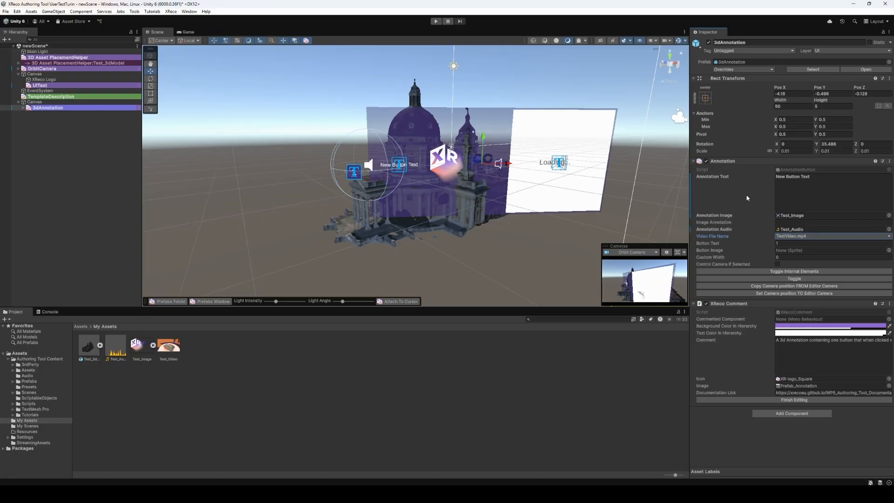
# - Open the Annotation component's help page, read through the 3d Annotation documentation and close it
pyautogui.click(876, 162)
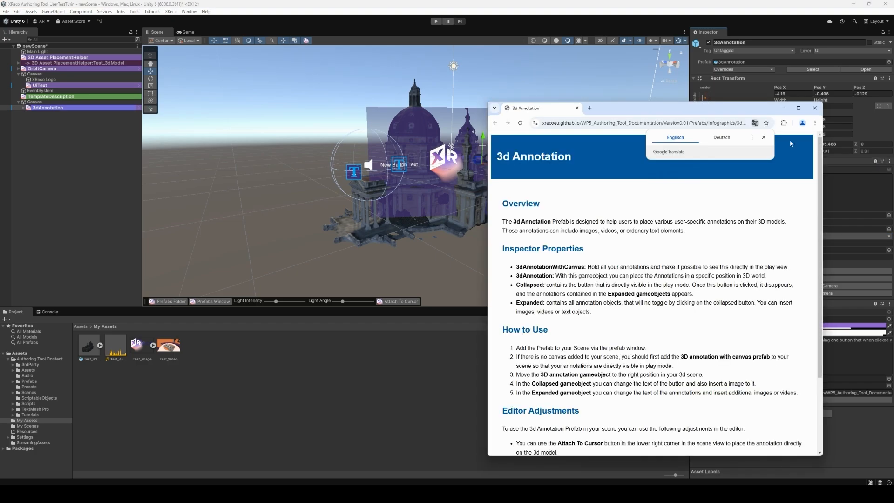
pyautogui.moveTo(736, 113); pyautogui.dragTo(725, 71)
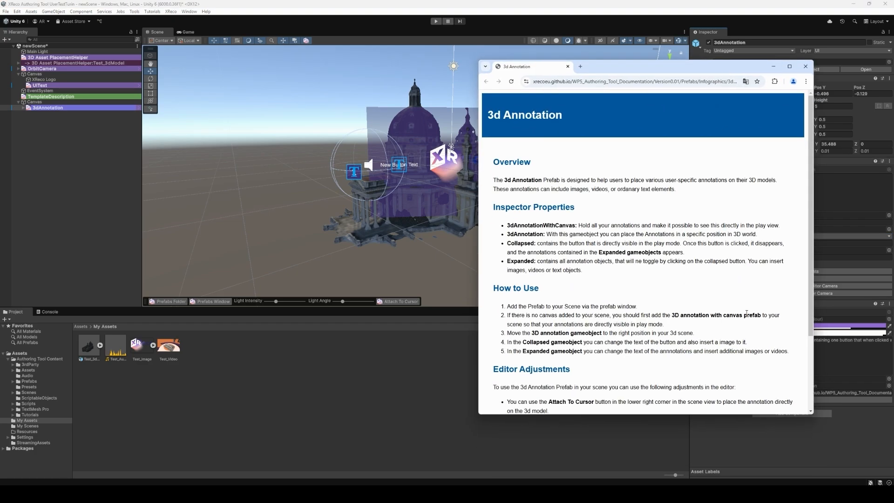
pyautogui.scroll(-2, 745, 315)
pyautogui.scroll(1, 741, 316)
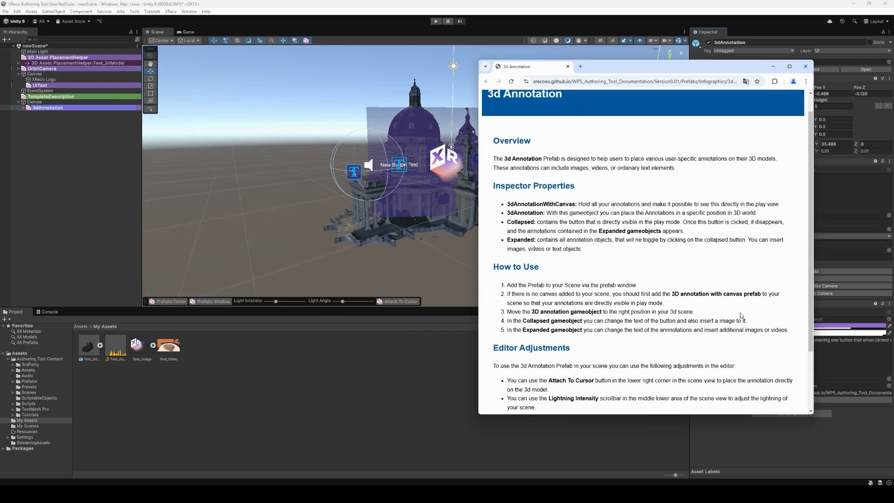
pyautogui.scroll(1, 741, 316)
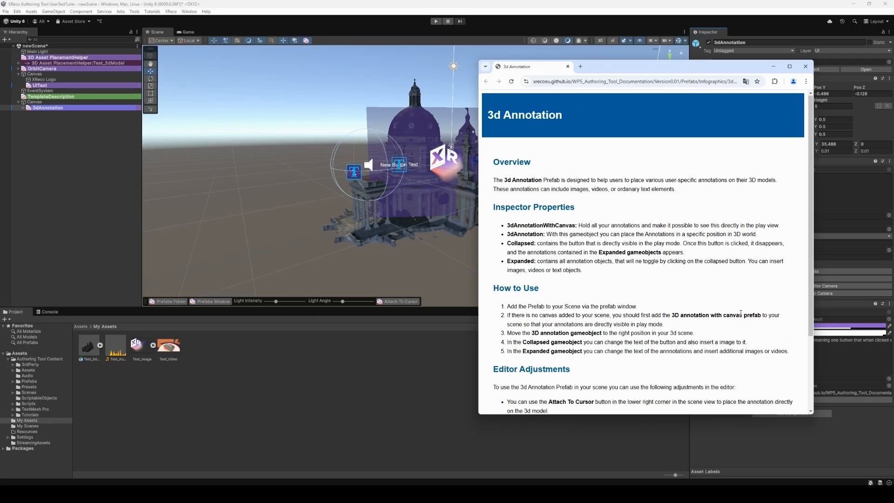
pyautogui.click(805, 69)
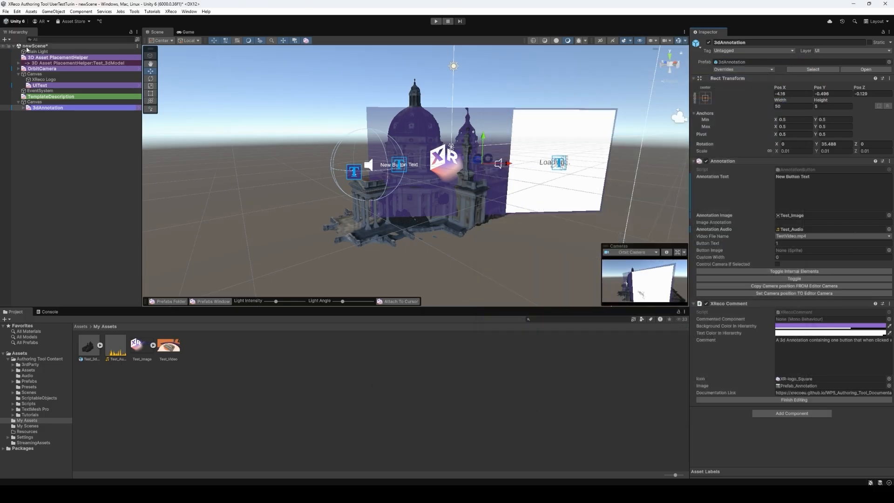
# - Save the scene and run it in Play mode
pyautogui.click(5, 13)
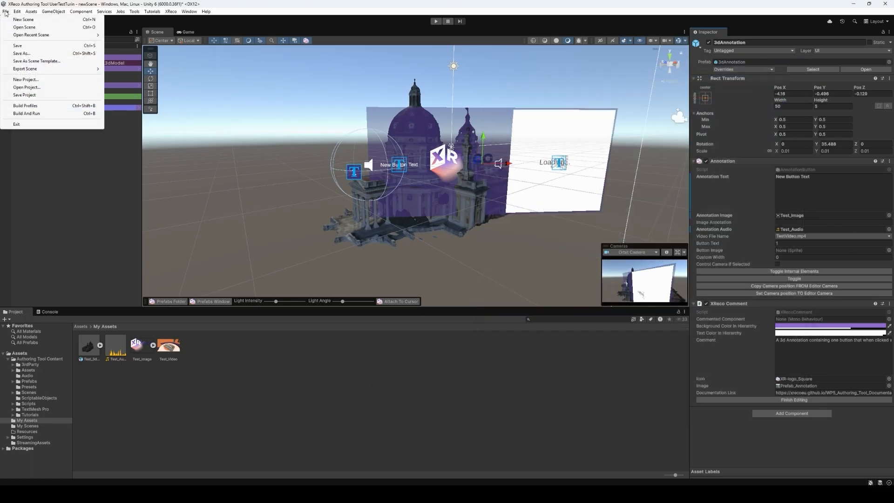
pyautogui.click(16, 47)
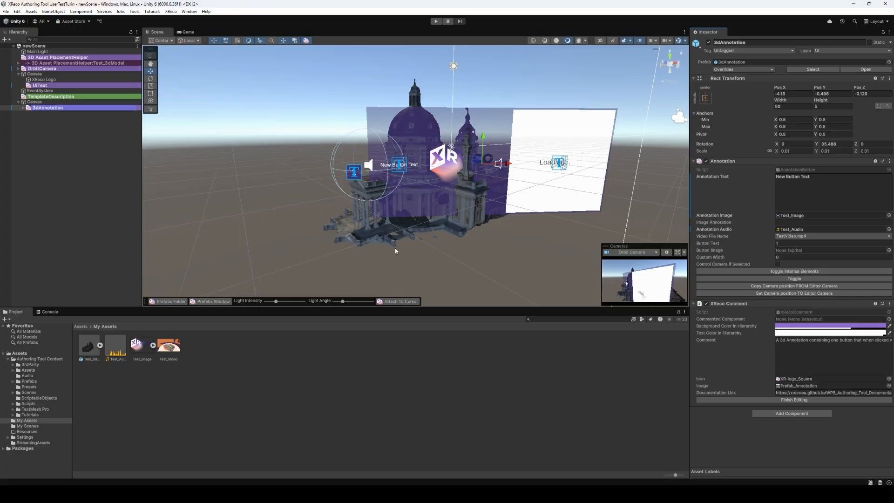
pyautogui.keyDown('alt'); pyautogui.moveTo(395, 251); pyautogui.dragTo(446, 272); pyautogui.keyUp('alt')
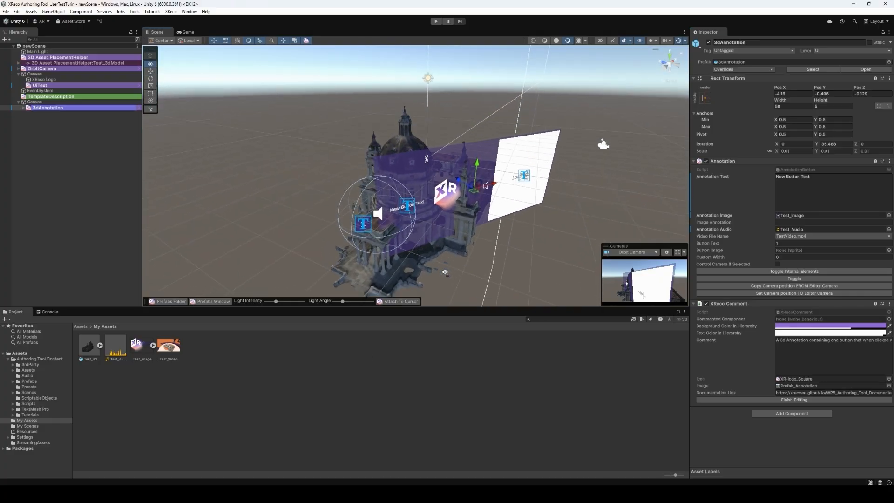
pyautogui.scroll(3, 443, 263)
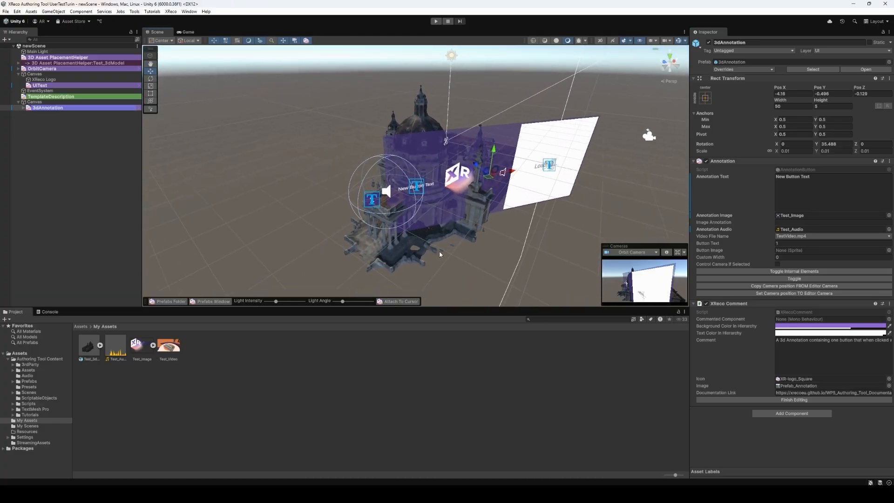
pyautogui.click(437, 22)
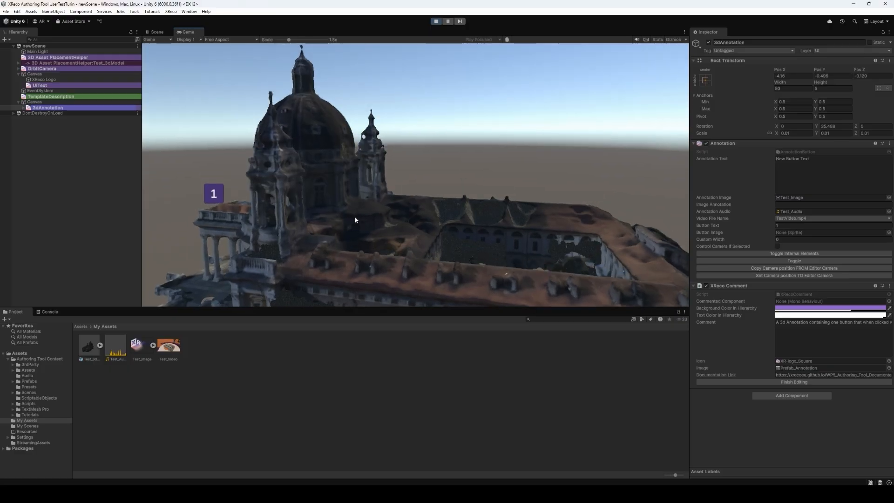
# - Orbit and zoom out around the church in the running scene until annotation 1 is in view, and inspect the OrbitCamera's settings
pyautogui.moveTo(354, 223)
pyautogui.mouseDown()
pyautogui.moveTo(605, 217)
pyautogui.moveTo(490, 212)
pyautogui.moveTo(600, 236)
pyautogui.moveTo(619, 220)
pyautogui.mouseUp()
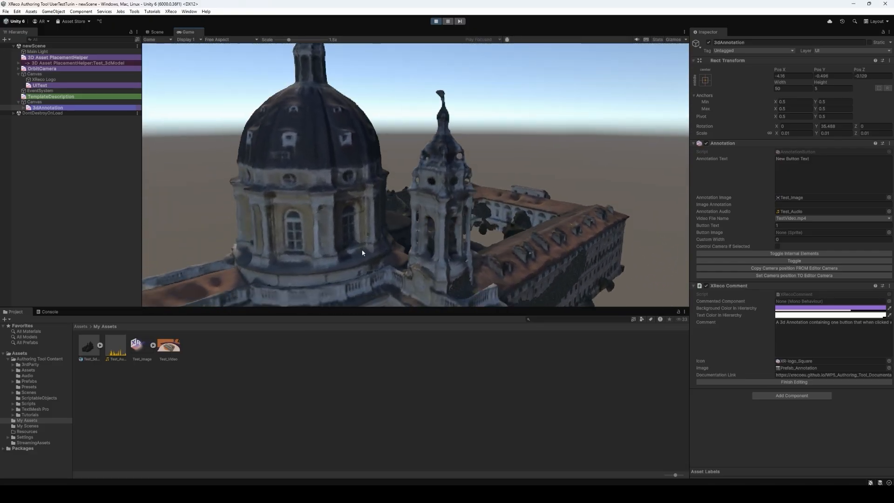
pyautogui.moveTo(361, 249)
pyautogui.mouseDown()
pyautogui.moveTo(370, 242)
pyautogui.moveTo(369, 253)
pyautogui.mouseUp()
pyautogui.scroll(-4, 370, 253)
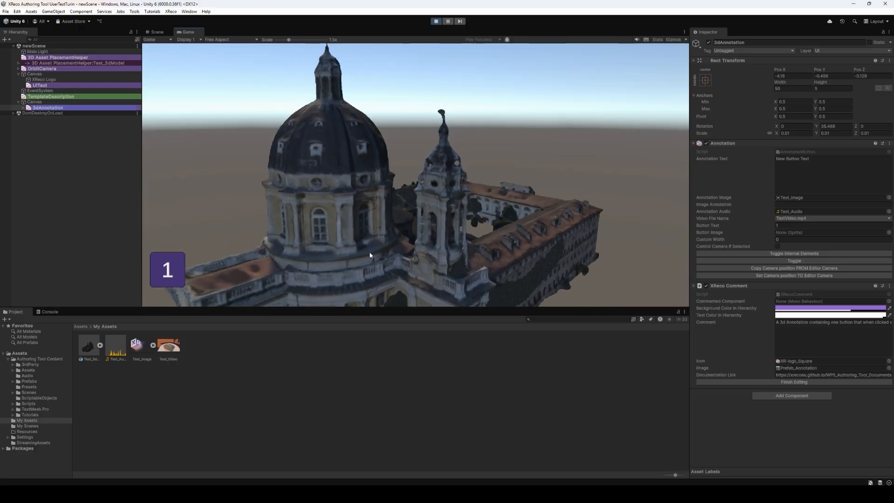
pyautogui.scroll(-4, 369, 253)
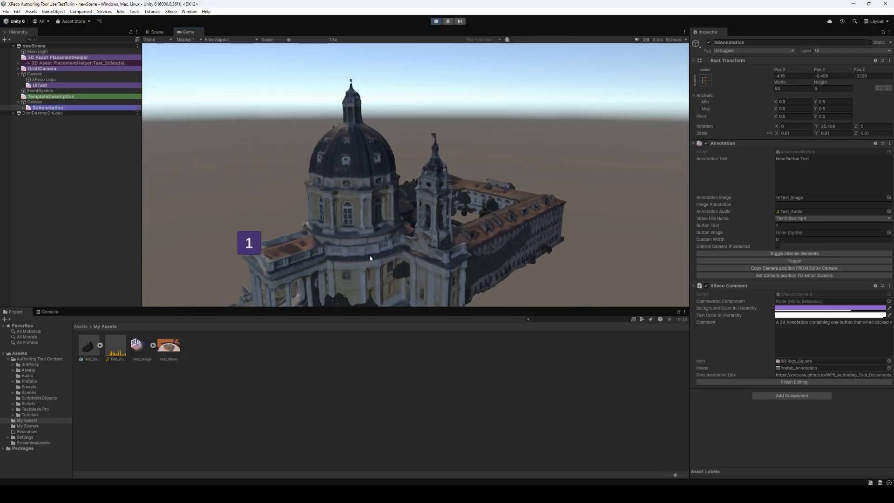
pyautogui.moveTo(370, 255); pyautogui.dragTo(398, 217)
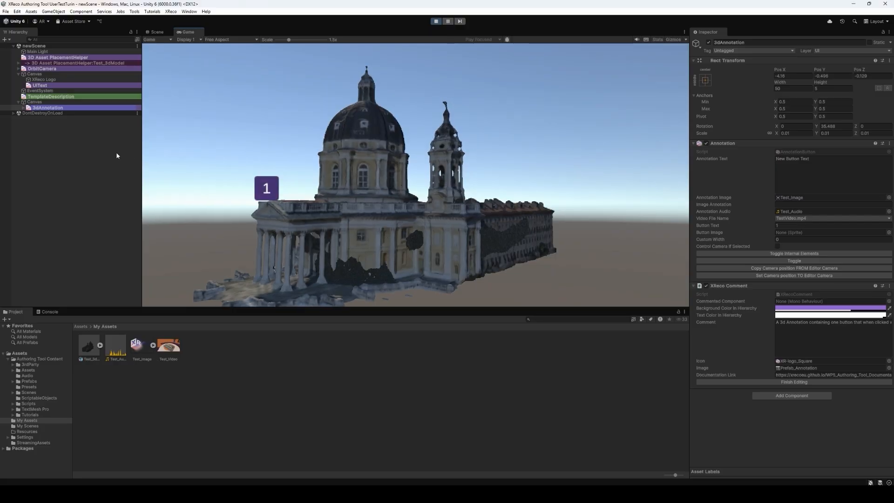
pyautogui.click(39, 70)
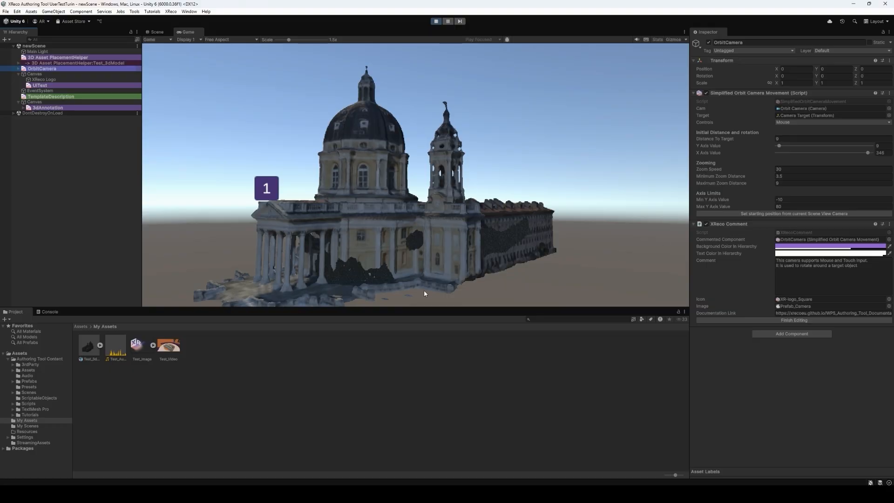
# - Expand annotation 1 in the running scene, view its content from different angles and collapse it again
pyautogui.click(265, 195)
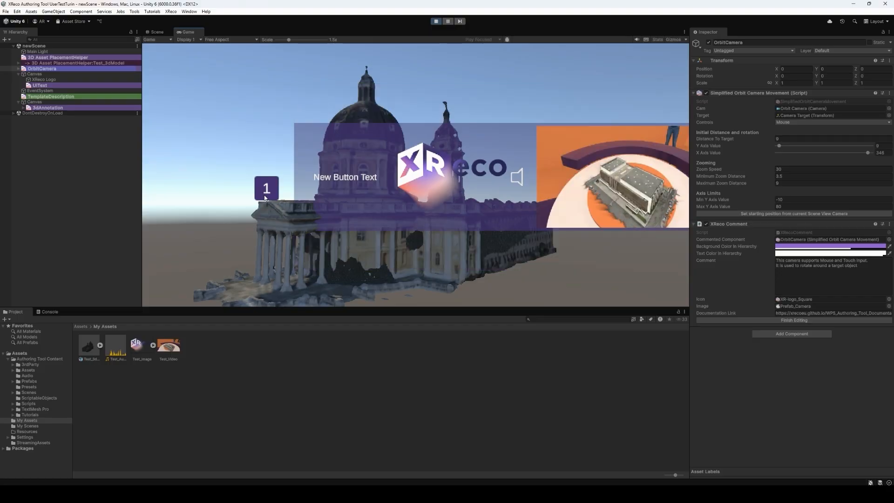
pyautogui.moveTo(444, 289)
pyautogui.mouseDown()
pyautogui.moveTo(465, 294)
pyautogui.moveTo(420, 265)
pyautogui.mouseUp()
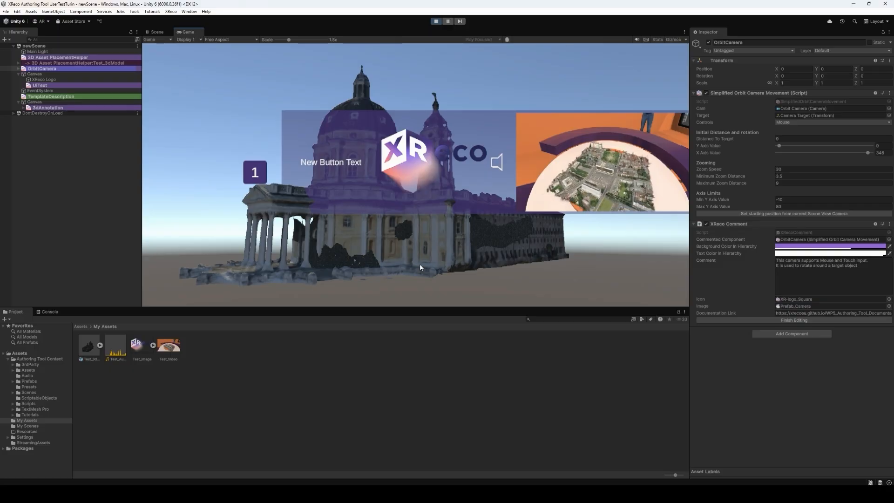
pyautogui.moveTo(421, 267)
pyautogui.mouseDown()
pyautogui.moveTo(401, 288)
pyautogui.moveTo(381, 282)
pyautogui.moveTo(401, 282)
pyautogui.mouseUp()
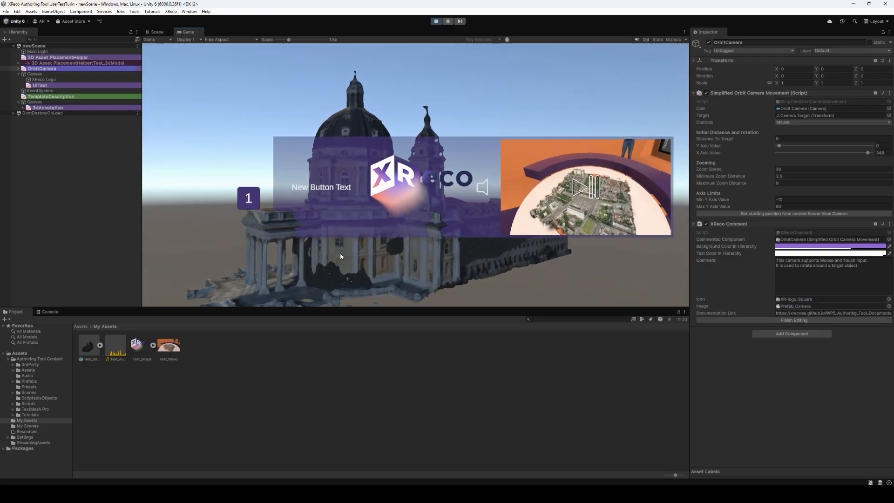
pyautogui.click(250, 200)
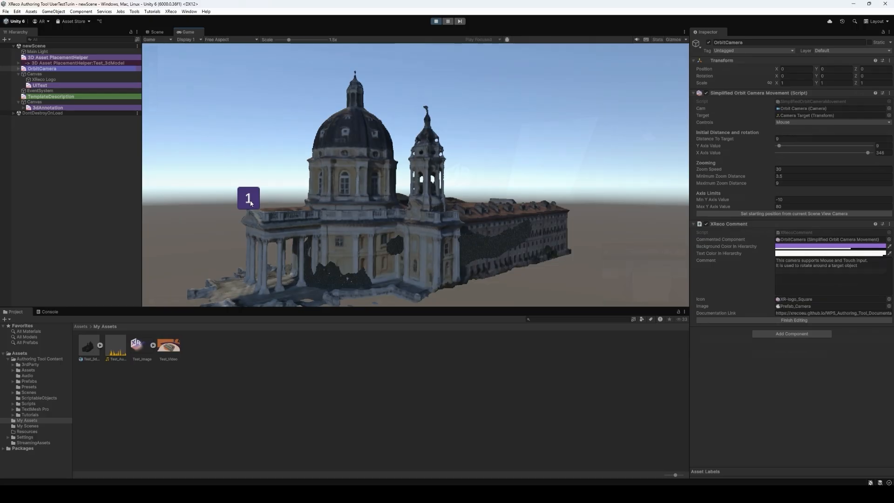
# - Stop Play mode and lower the 3dAnnotation beside the church's portico to a Pos Y of about -1.57
pyautogui.hotkey('ctrl', 'p')
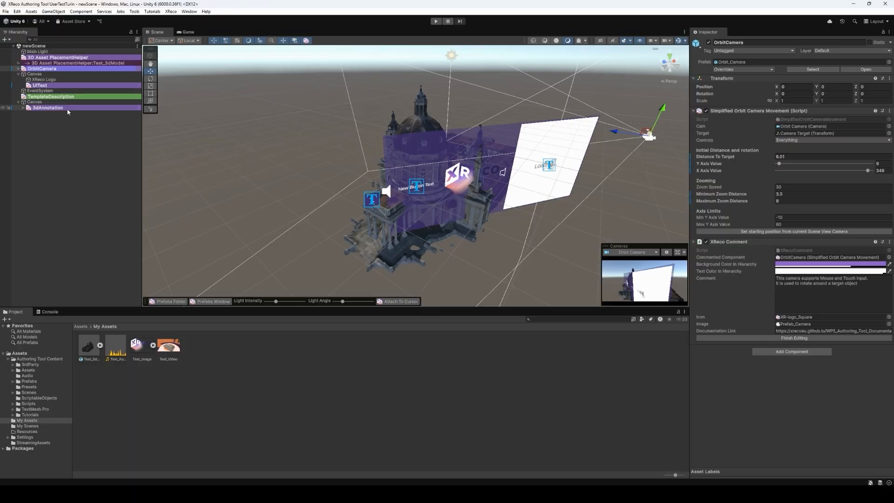
pyautogui.click(66, 108)
pyautogui.moveTo(494, 185); pyautogui.dragTo(479, 228)
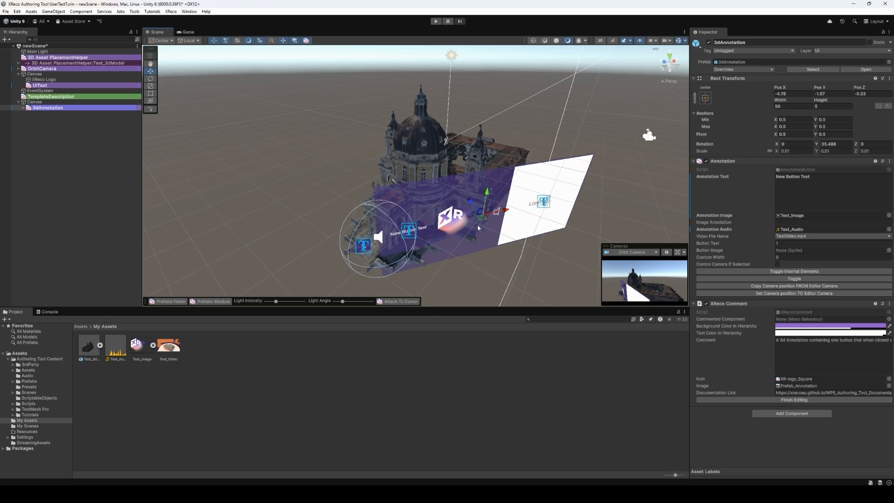
pyautogui.click(70, 163)
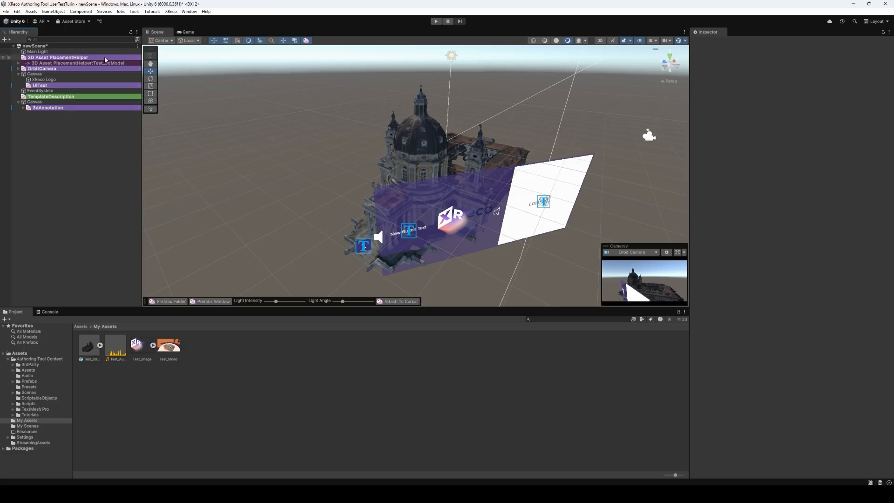
# - Build the scene for desktop, saving the changes made in newScene
pyautogui.click(171, 12)
pyautogui.moveTo(179, 28)
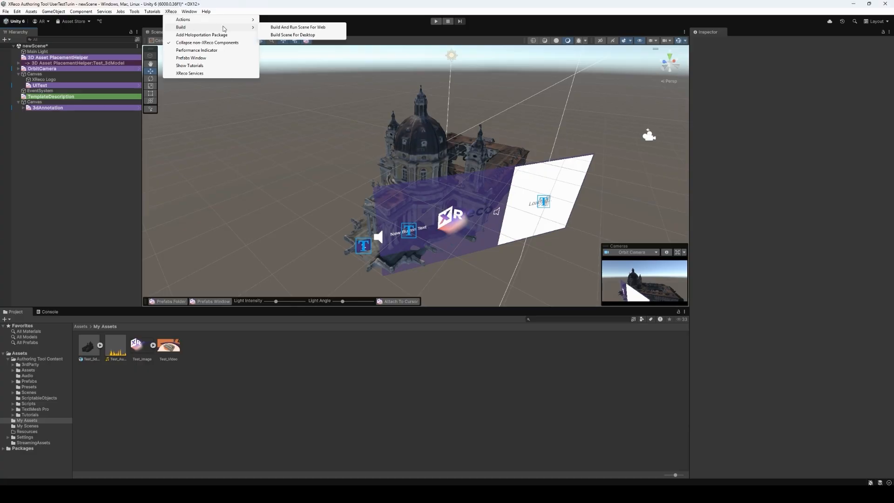
pyautogui.click(286, 36)
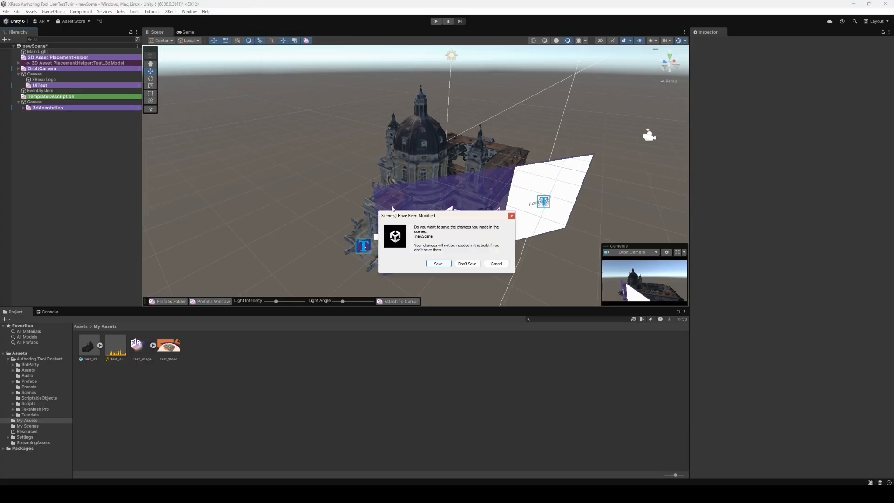
pyautogui.click(438, 264)
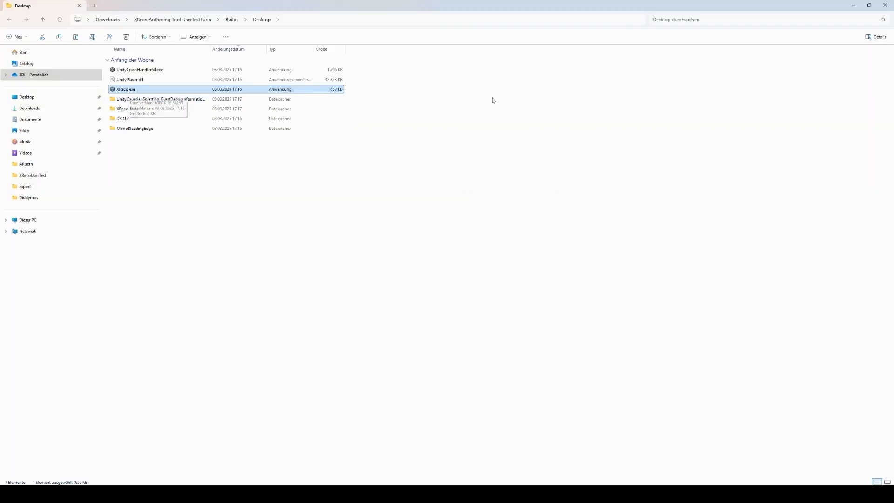
# - Shrink and reposition the window of the Builds > Desktop folder and launch XReco.exe
pyautogui.click(873, 6)
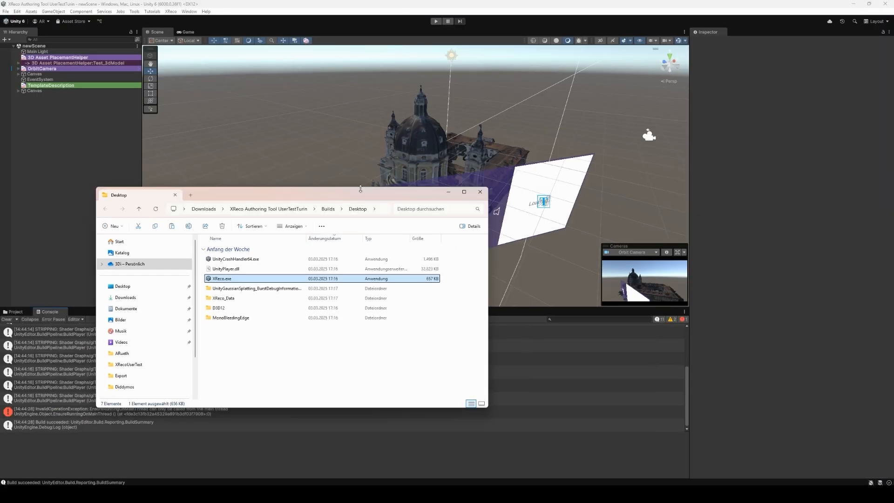
pyautogui.moveTo(361, 198); pyautogui.dragTo(479, 177)
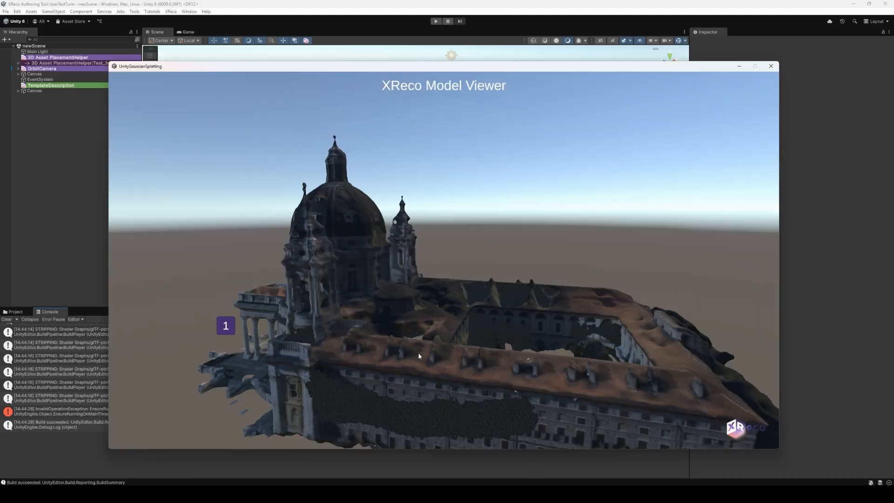
# - Orbit and zoom out around the church in the built desktop application and expand annotation 1
pyautogui.moveTo(415, 369); pyautogui.dragTo(688, 334)
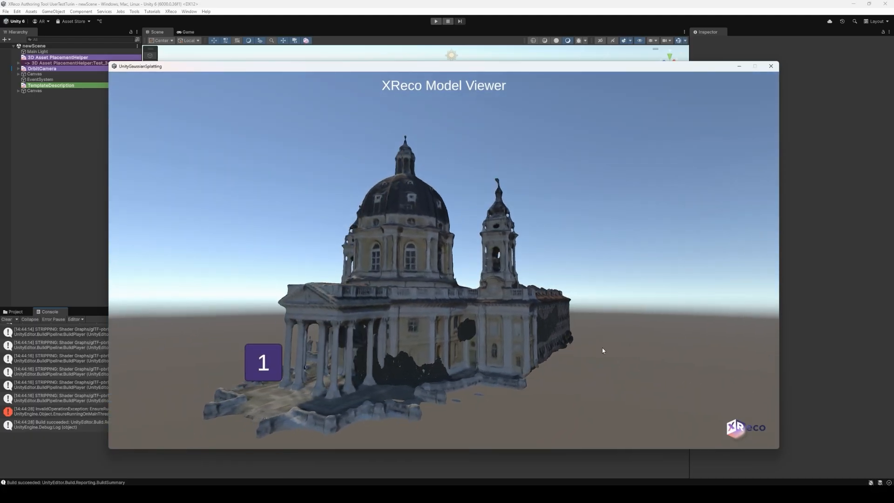
pyautogui.moveTo(427, 369); pyautogui.dragTo(303, 364)
pyautogui.scroll(-2, 381, 361)
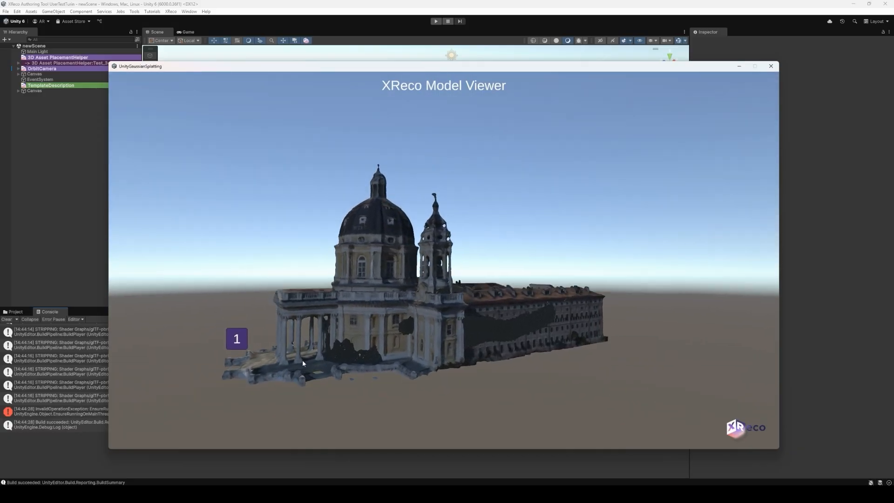
pyautogui.click(242, 344)
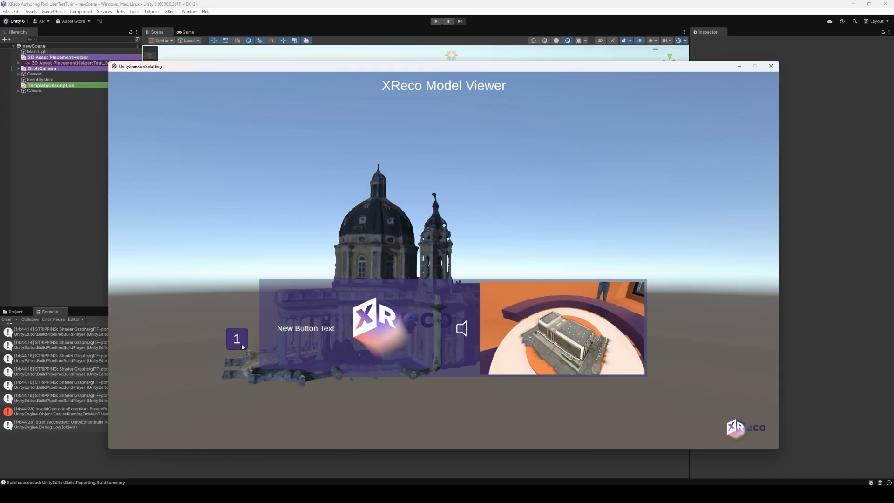